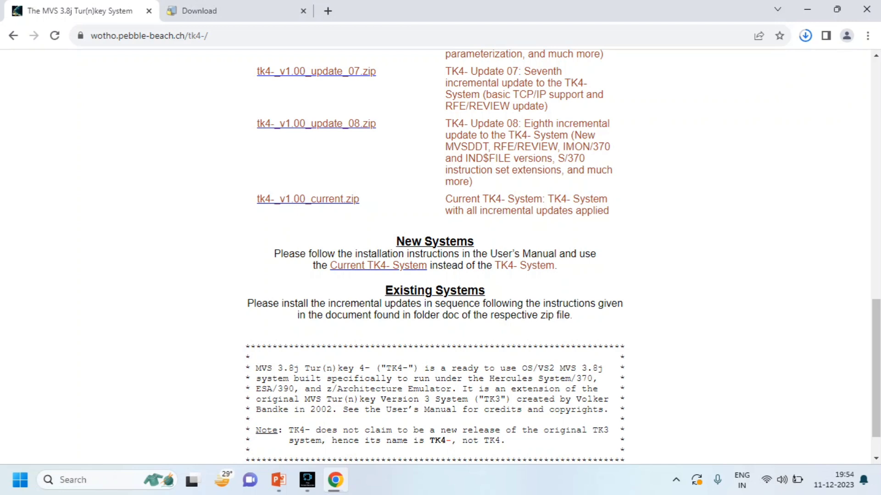
Download the CryptoTerm version 2.7 installer, return to the TK4- page, and open File Explorer.
{"action": "key", "text": "ctrl+Tab"}
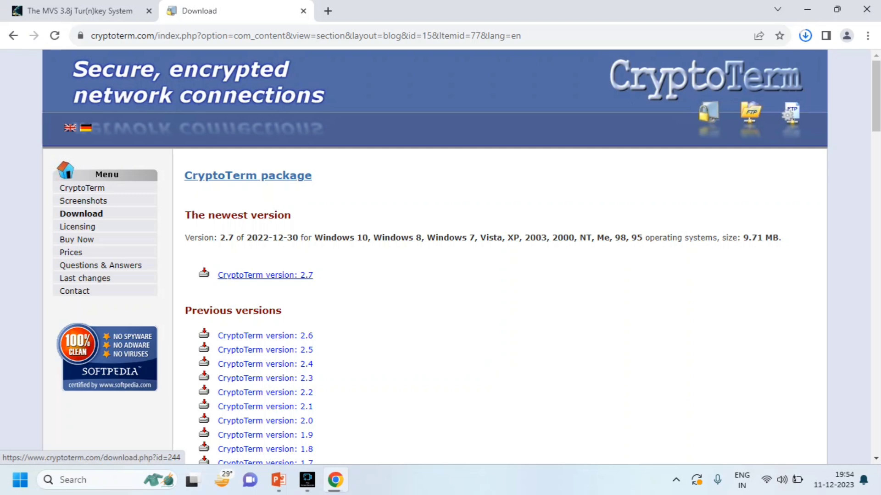
{"action": "left_click", "coordinate": [265, 275]}
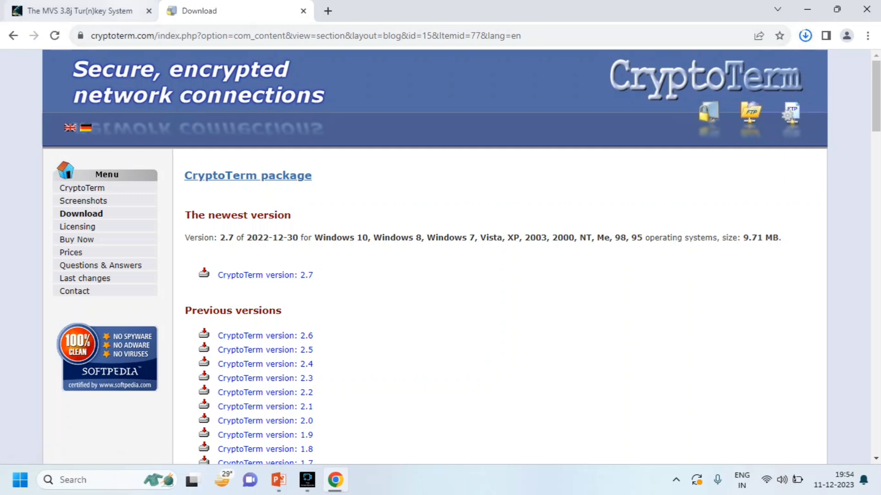
{"action": "left_click", "coordinate": [79, 11]}
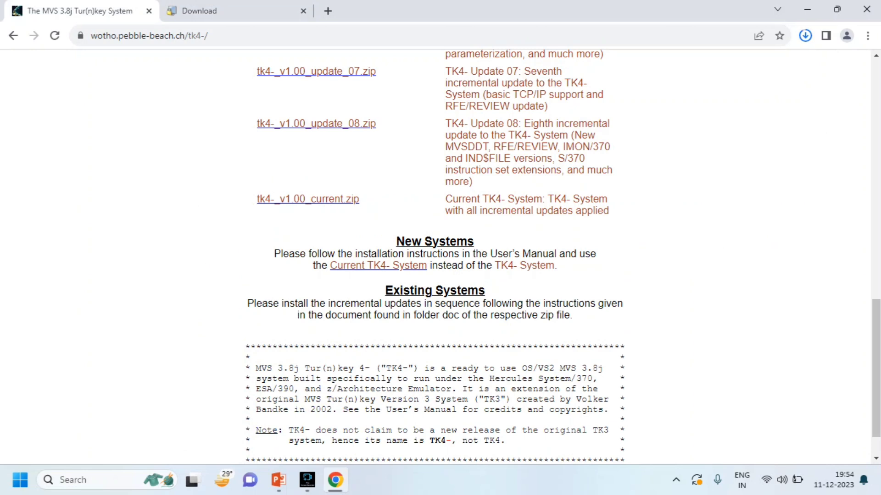
{"action": "key", "text": "super+e"}
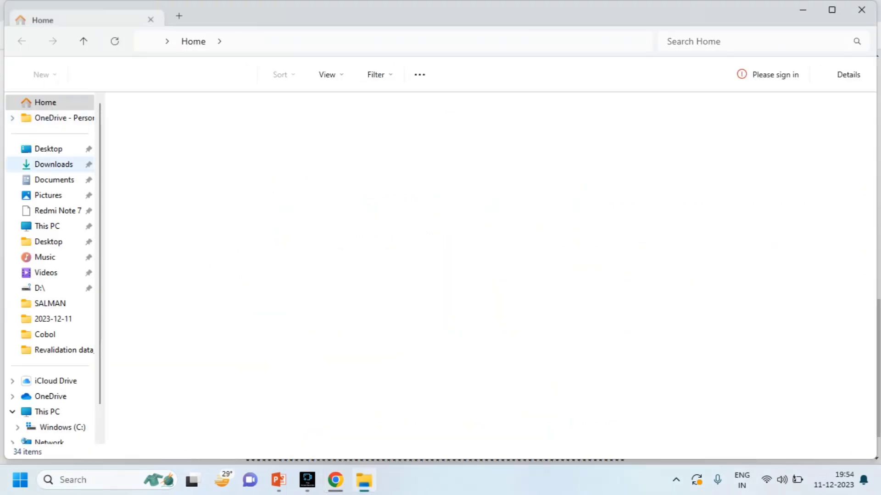
Copy the tk4-_v1.00_current (1) zip and CryptoTerm_Setup from Downloads.
{"action": "left_click", "coordinate": [53, 165]}
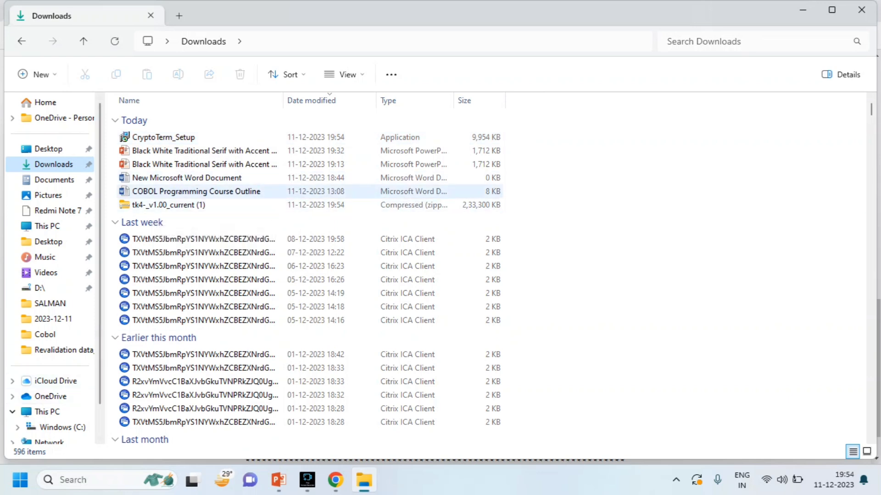
{"action": "left_click", "coordinate": [176, 206]}
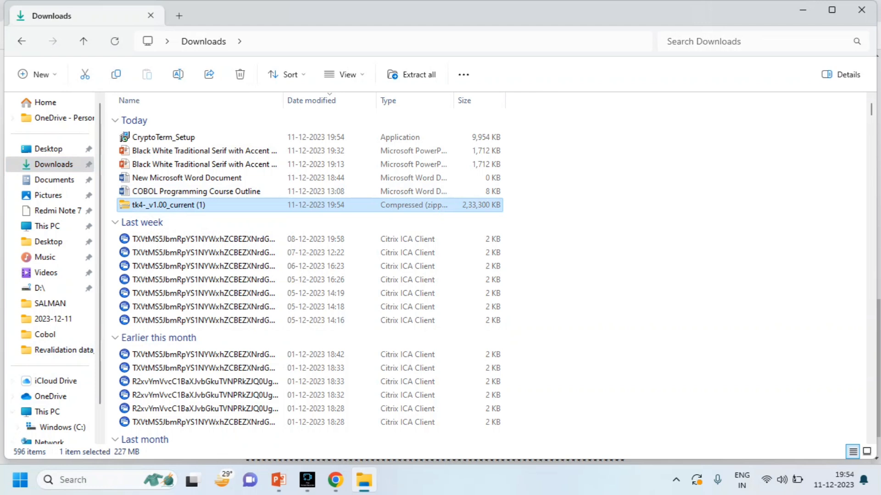
{"action": "left_click", "coordinate": [174, 137], "text": "ctrl"}
{"action": "right_click", "coordinate": [177, 137]}
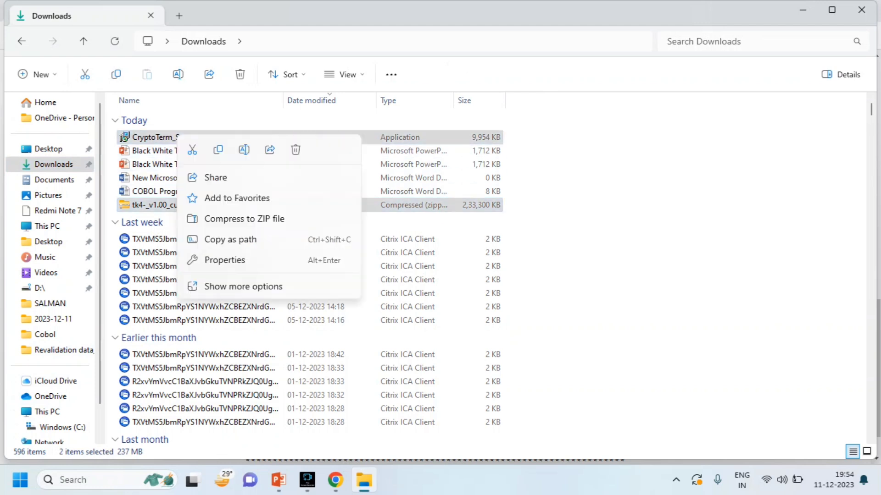
{"action": "key", "text": "Escape"}
Create a new folder named Mainframe on Windows (C:) and open it.
{"action": "left_click", "coordinate": [47, 412]}
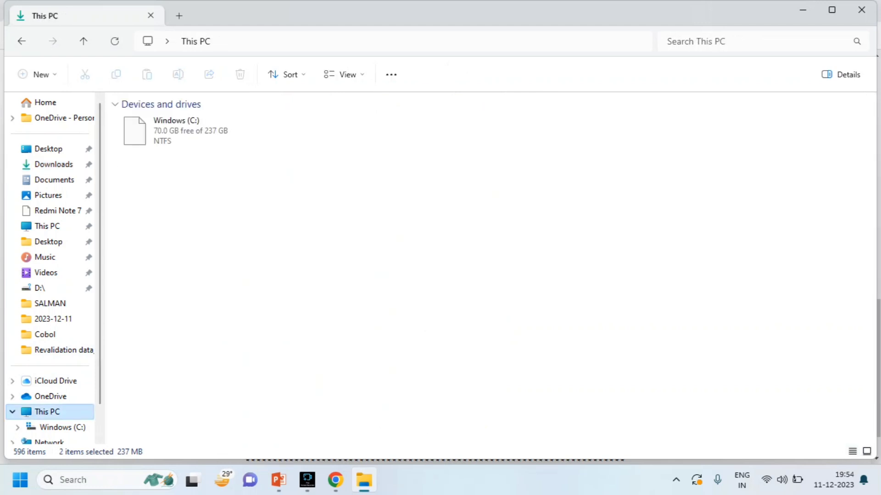
{"action": "double_click", "coordinate": [165, 123]}
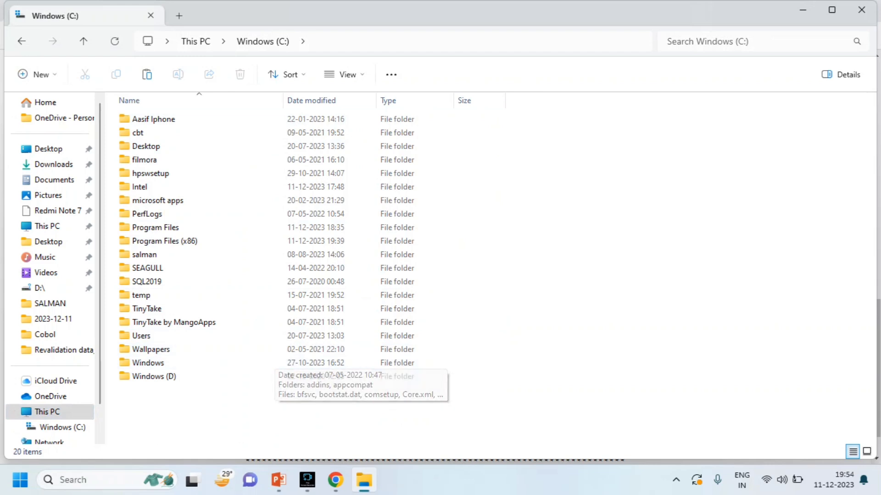
{"action": "right_click", "coordinate": [179, 432]}
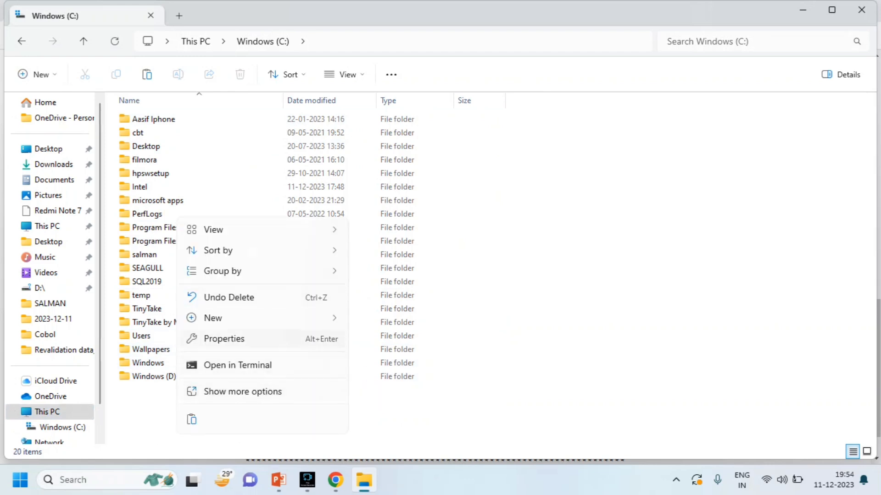
{"action": "mouse_move", "coordinate": [231, 321]}
{"action": "left_click", "coordinate": [384, 319]}
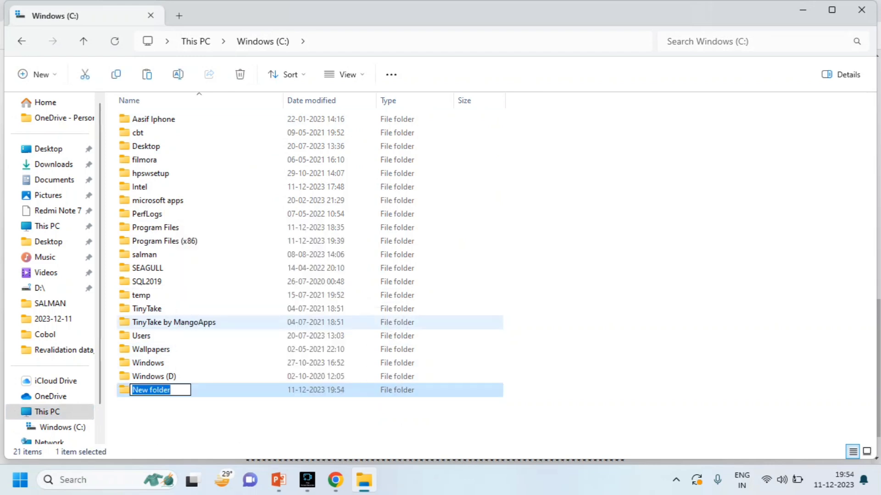
{"action": "type", "text": "Mainframe"}
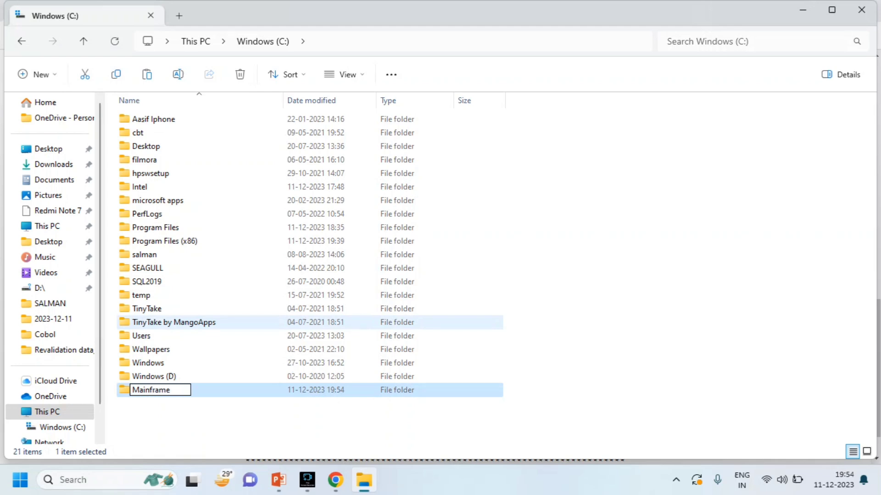
{"action": "key", "text": "Return"}
{"action": "key", "text": "Return"}
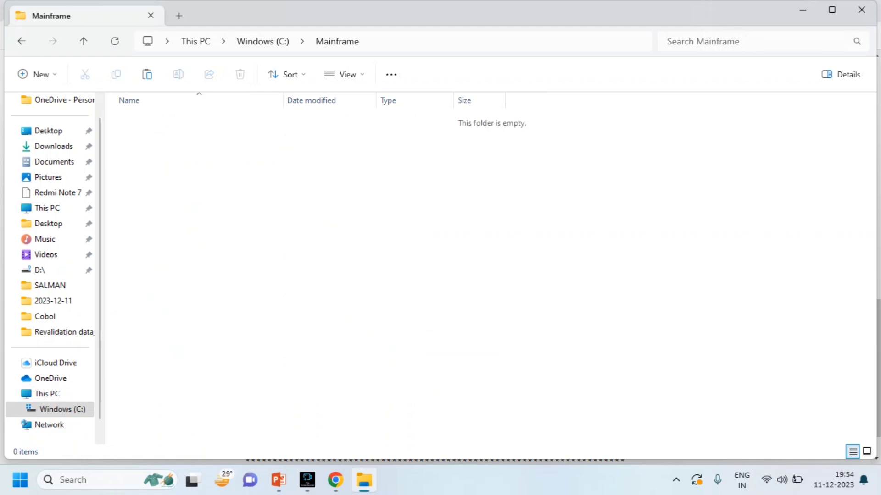
Paste both copied files into the Mainframe folder.
{"action": "key", "text": "shift+F10"}
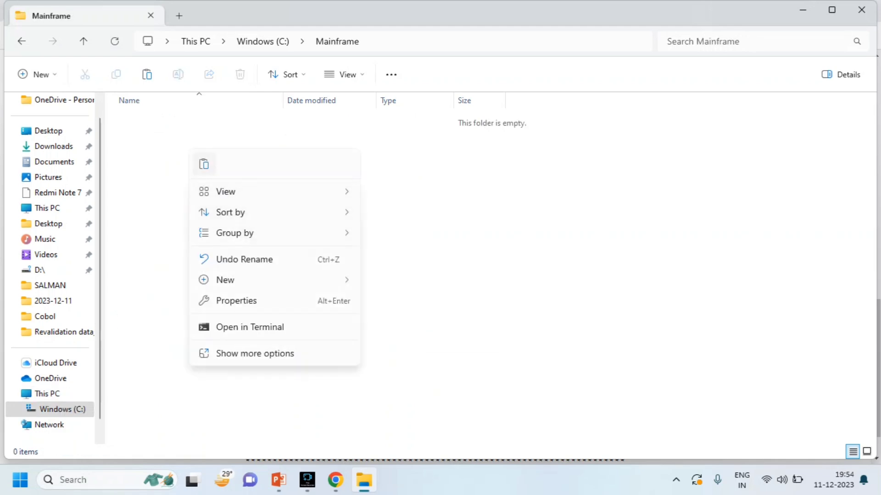
{"action": "key", "text": "ctrl+v"}
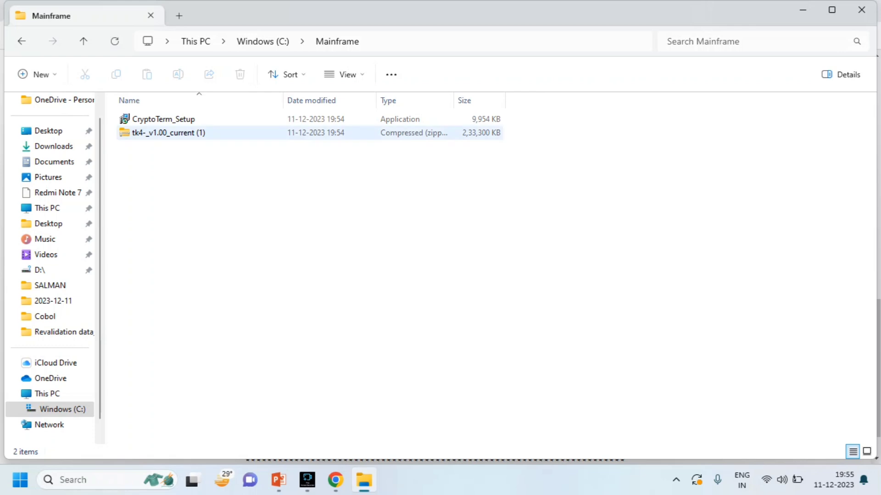
{"action": "left_click", "coordinate": [160, 133]}
Extract the tk4-_v1.00_current (1) zip to its suggested same-named folder, then return to Mainframe.
{"action": "key", "text": "shift+F10"}
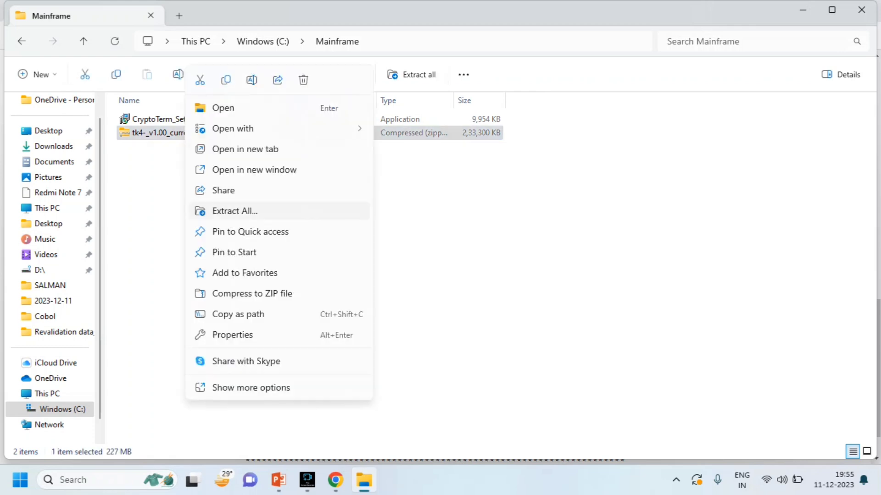
{"action": "key", "text": "Return"}
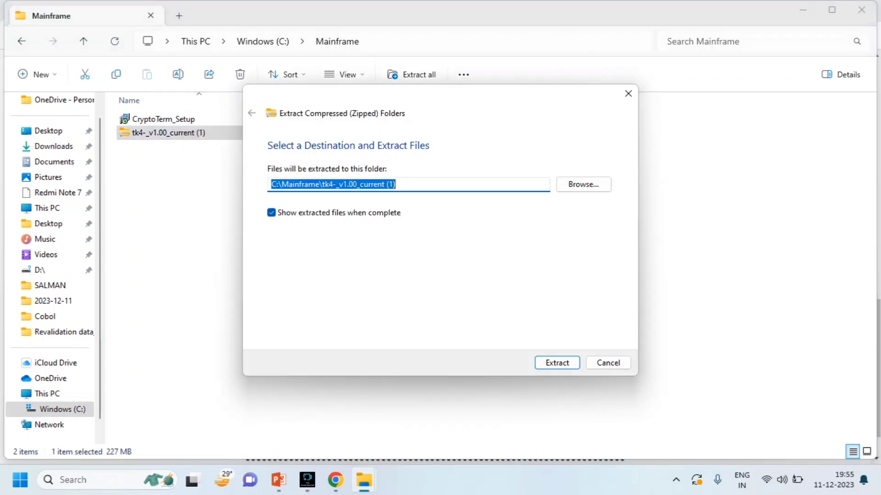
{"action": "key", "text": "Return"}
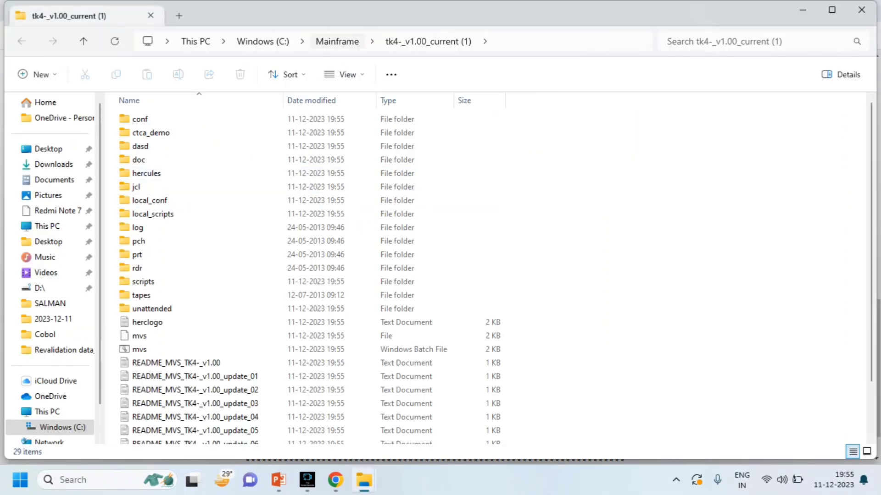
{"action": "left_click", "coordinate": [338, 41]}
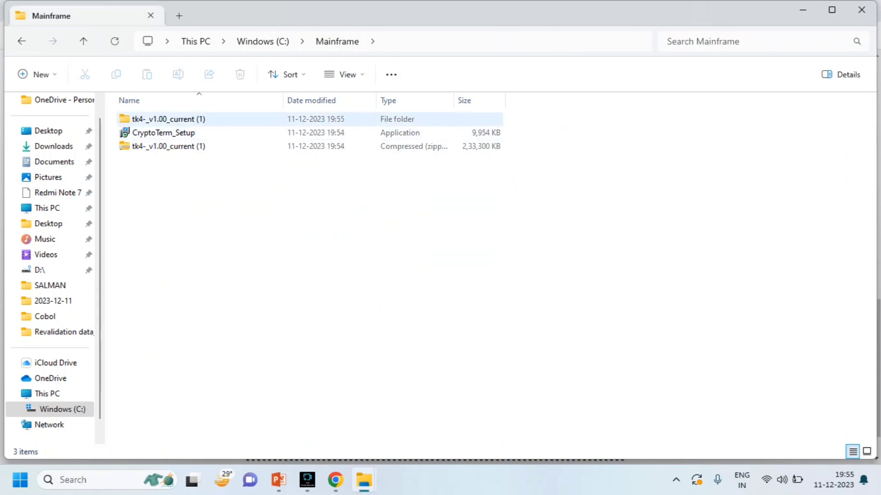
Run set_console_mode.bat from the TK4- unattended folder, then close its command window.
{"action": "double_click", "coordinate": [169, 118]}
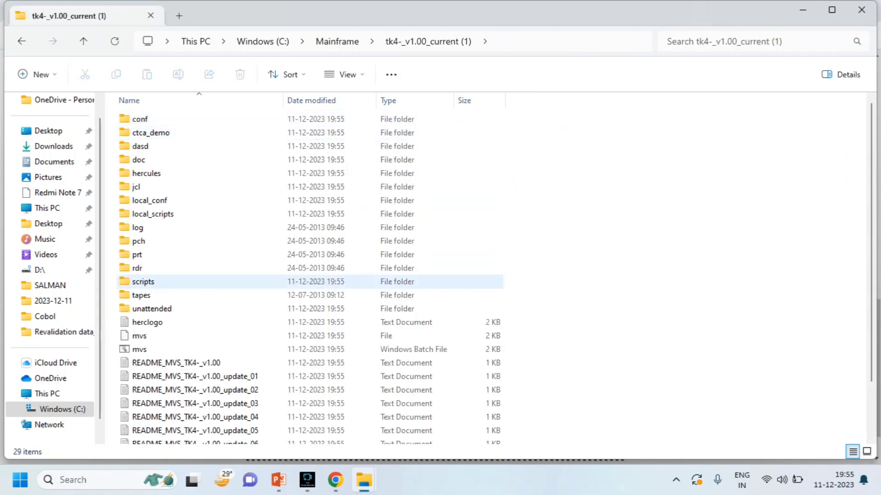
{"action": "left_click", "coordinate": [152, 308]}
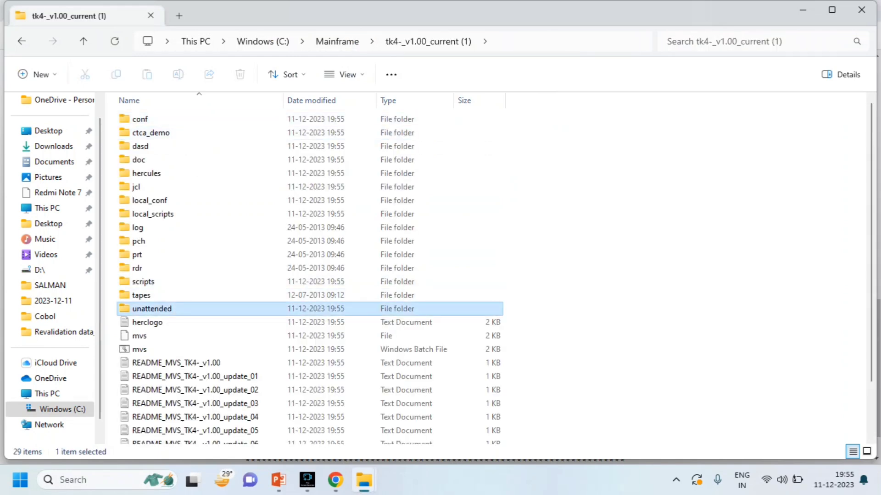
{"action": "key", "text": "Return"}
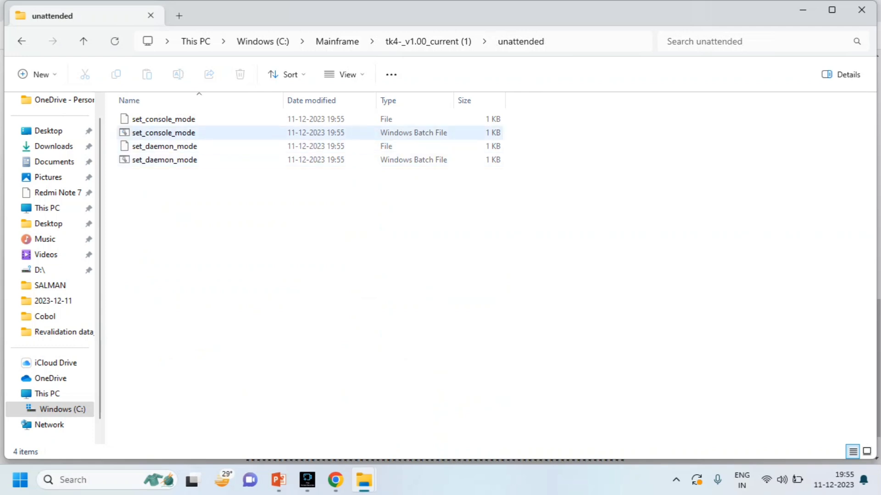
{"action": "double_click", "coordinate": [163, 132]}
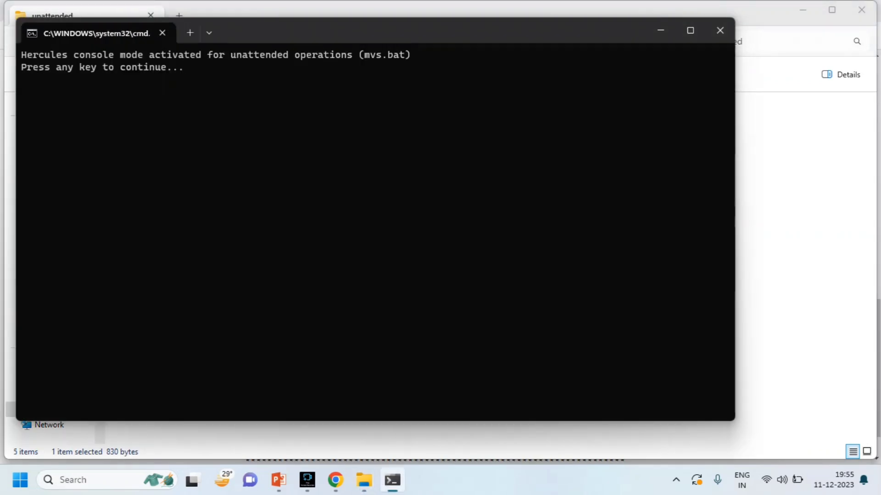
{"action": "left_click", "coordinate": [720, 30]}
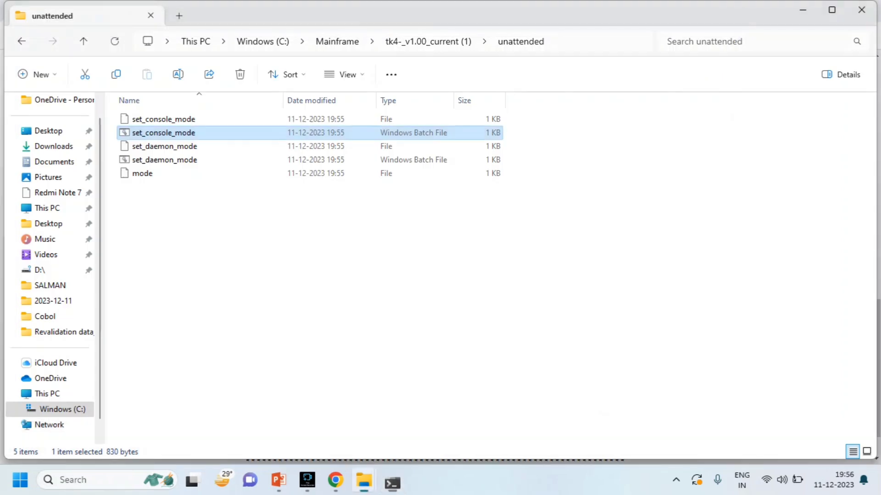
Start the MVS system by running mvs.bat from the TK4- folder.
{"action": "key", "text": "alt+Left"}
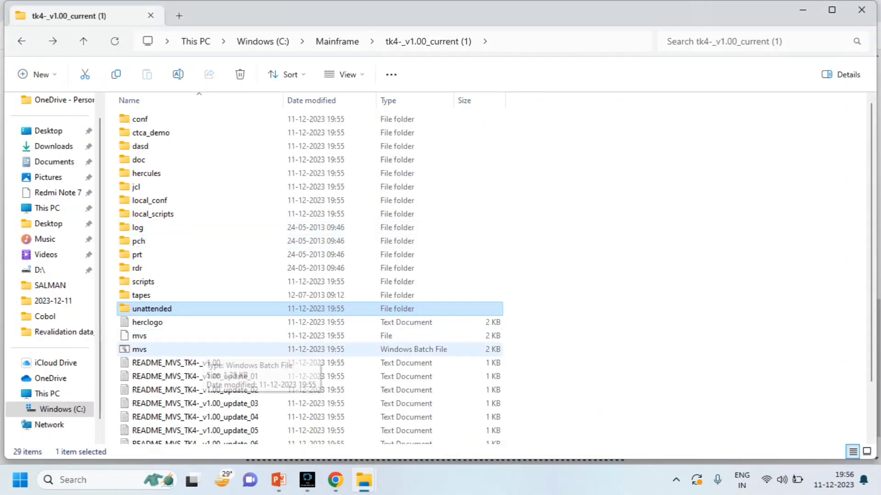
{"action": "left_click", "coordinate": [197, 350]}
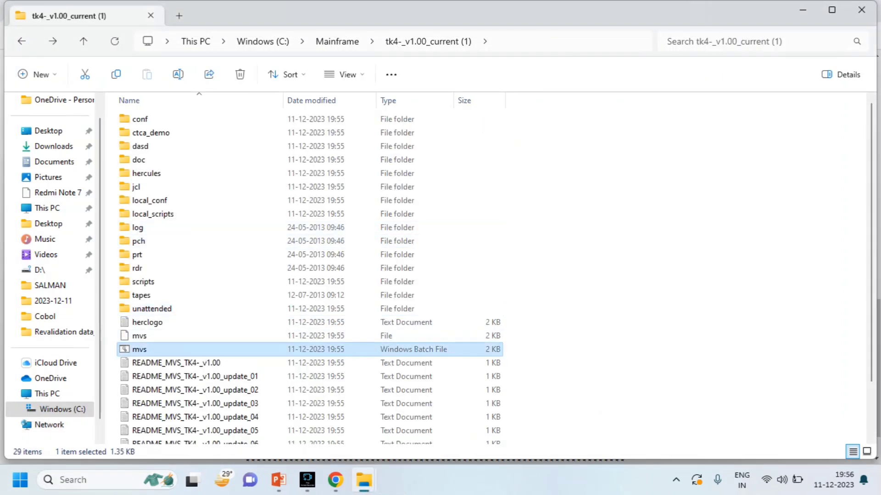
{"action": "key", "text": "Return"}
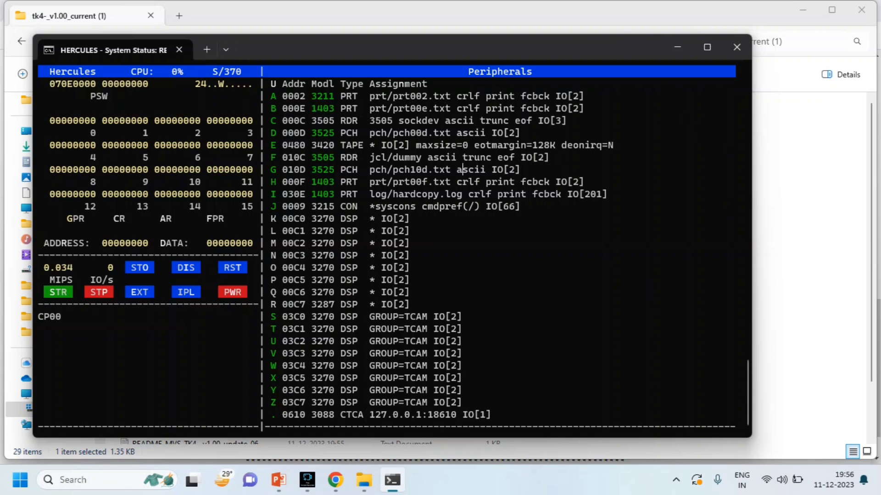
Switch the Hercules console to its message log while MVS boots.
{"action": "key", "text": "Escape"}
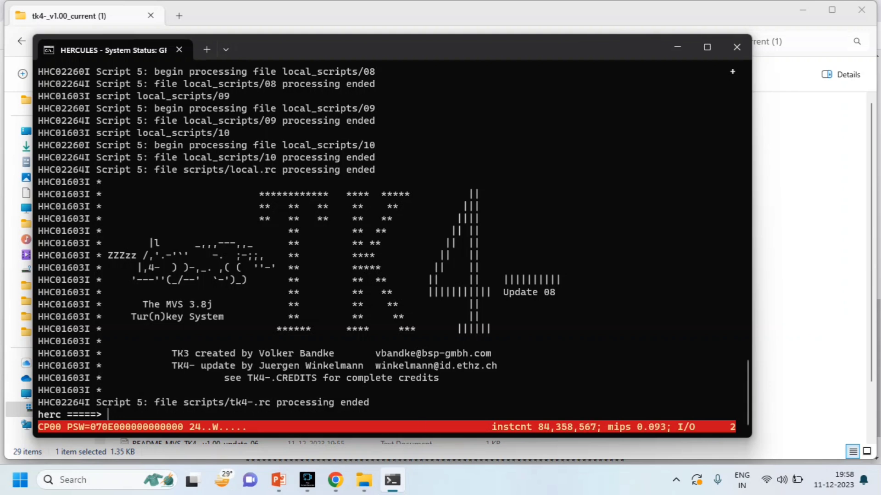
Launch CryptoTerm_Setup from the Mainframe folder and allow it to run.
{"action": "mouse_move", "coordinate": [364, 480]}
{"action": "left_click", "coordinate": [298, 415]}
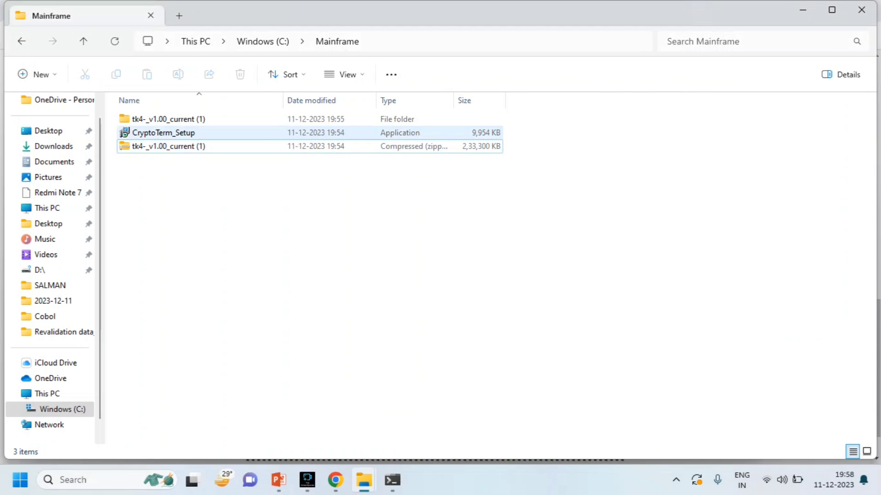
{"action": "left_click", "coordinate": [167, 133]}
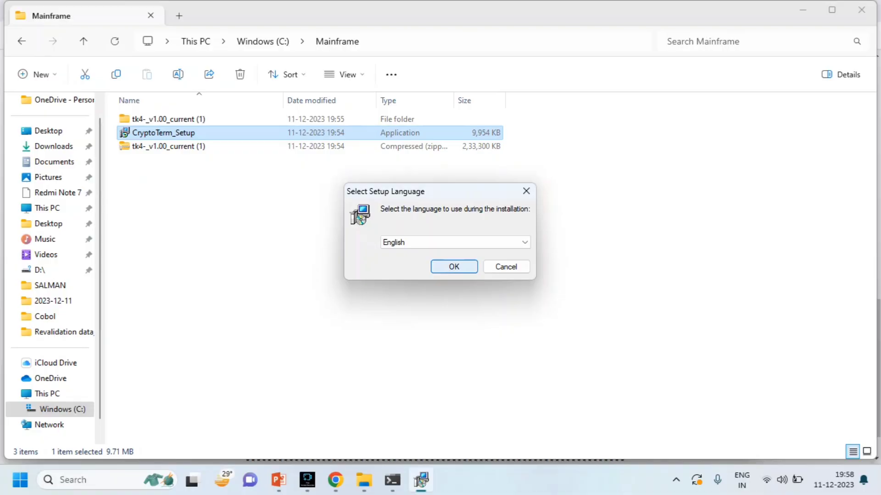
{"action": "left_click", "coordinate": [452, 266]}
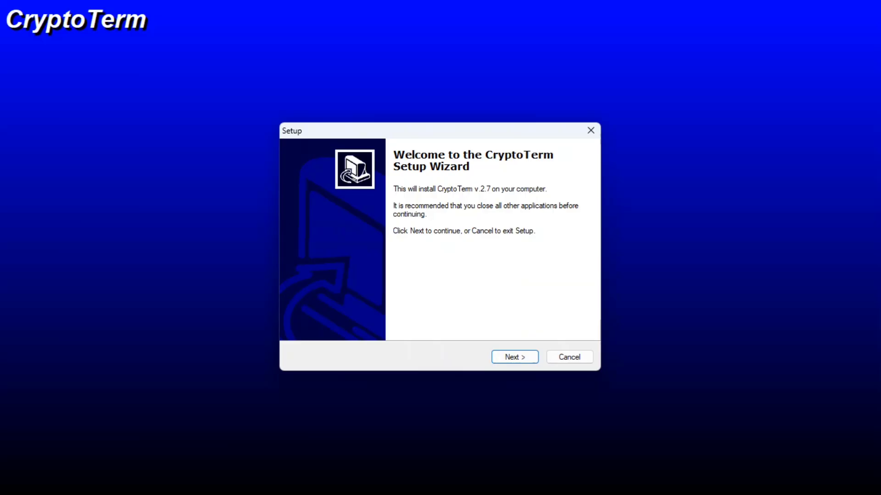
Install CryptoTerm 2.7 as freeware with the default folder, all three components and Start Menu folder.
{"action": "key", "text": "Return"}
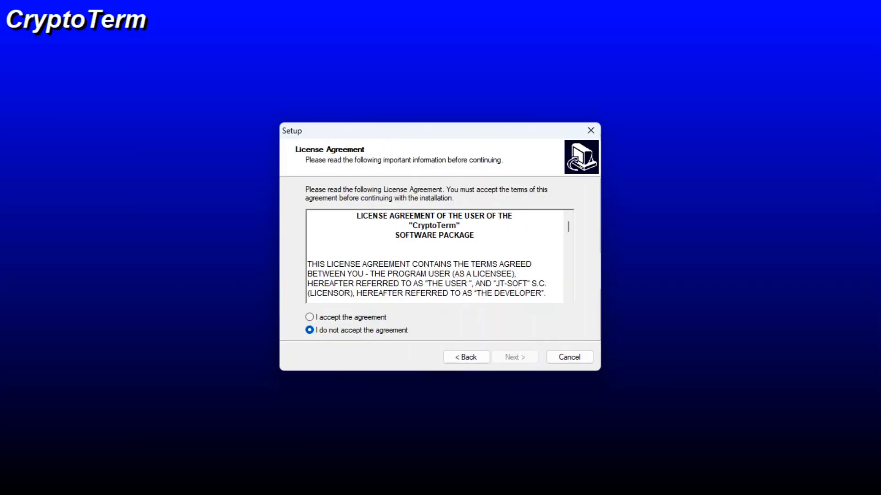
{"action": "key", "text": "Up"}
{"action": "key", "text": "Return"}
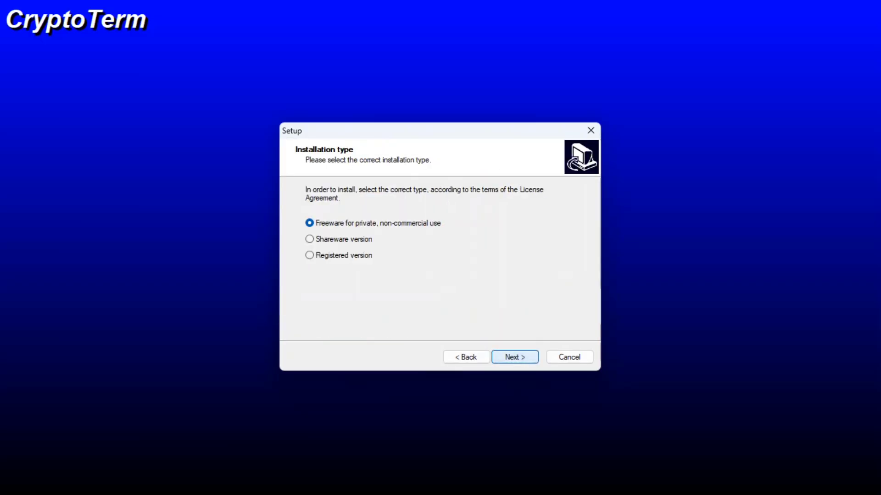
{"action": "key", "text": "Return"}
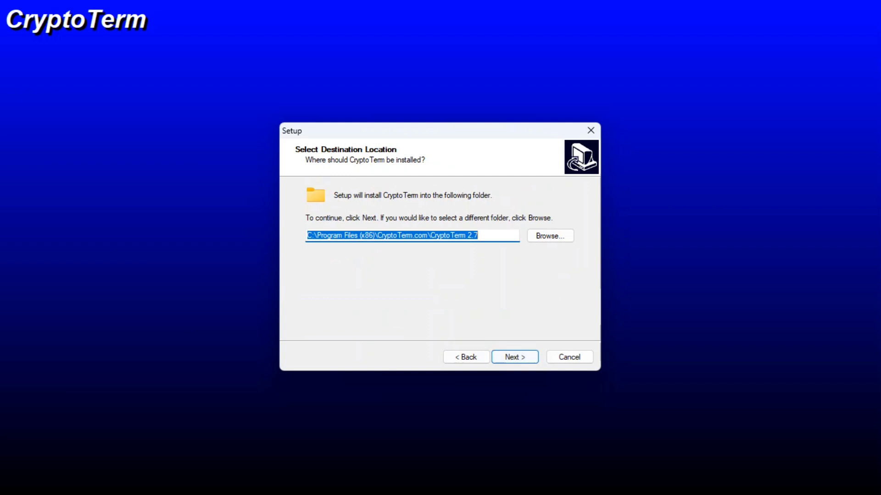
{"action": "key", "text": "Return"}
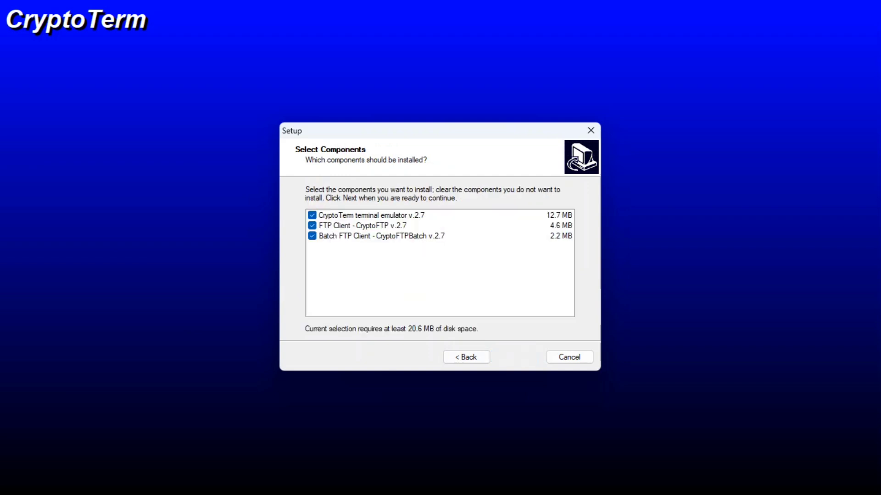
{"action": "key", "text": "Return"}
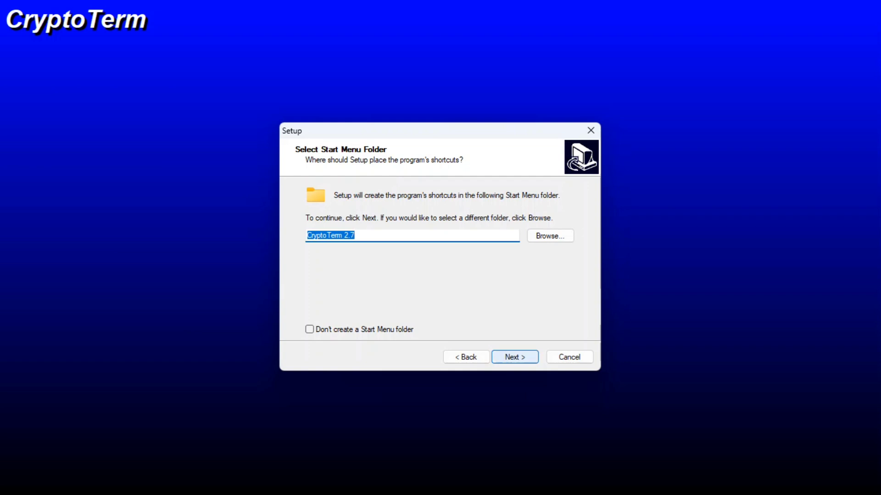
{"action": "key", "text": "Return"}
{"action": "key", "text": "Return"}
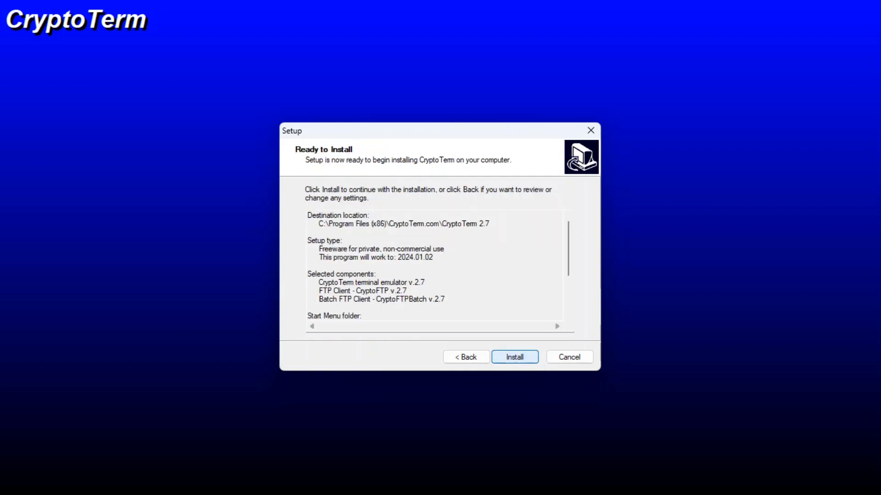
{"action": "key", "text": "Return"}
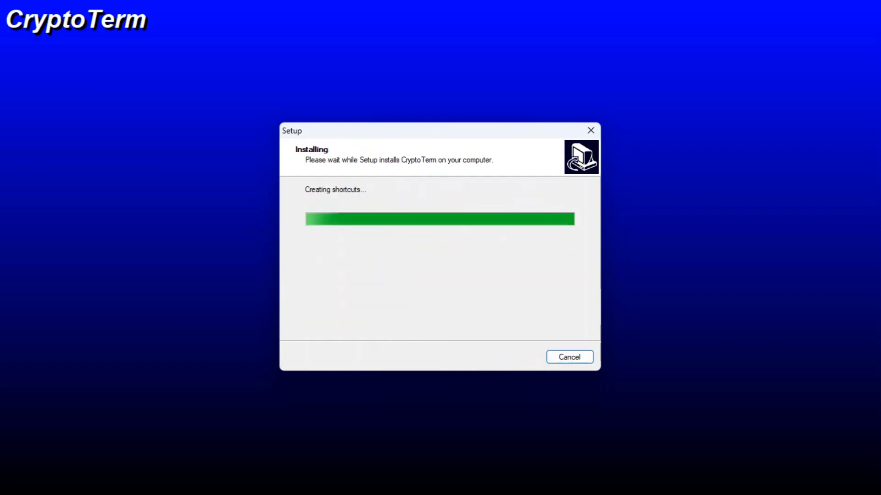
{"action": "key", "text": "Return"}
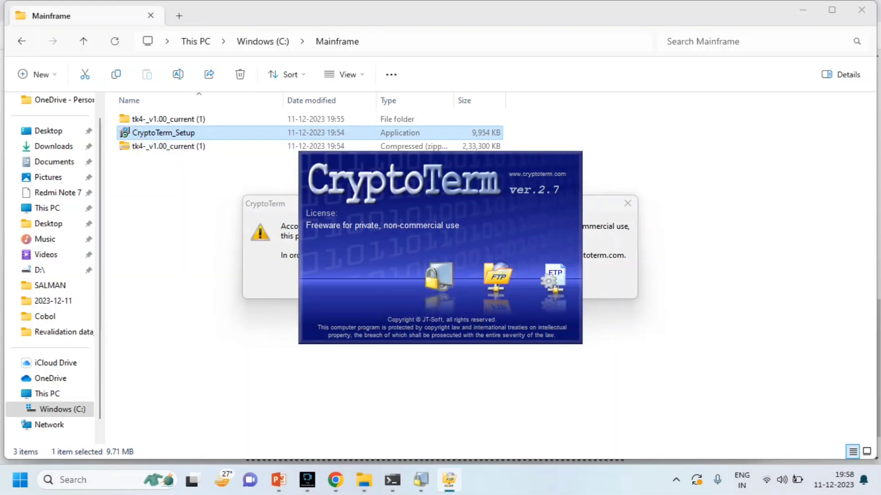
Dismiss the freeware licence notice and close the Connection profiles list.
{"action": "key", "text": "Return"}
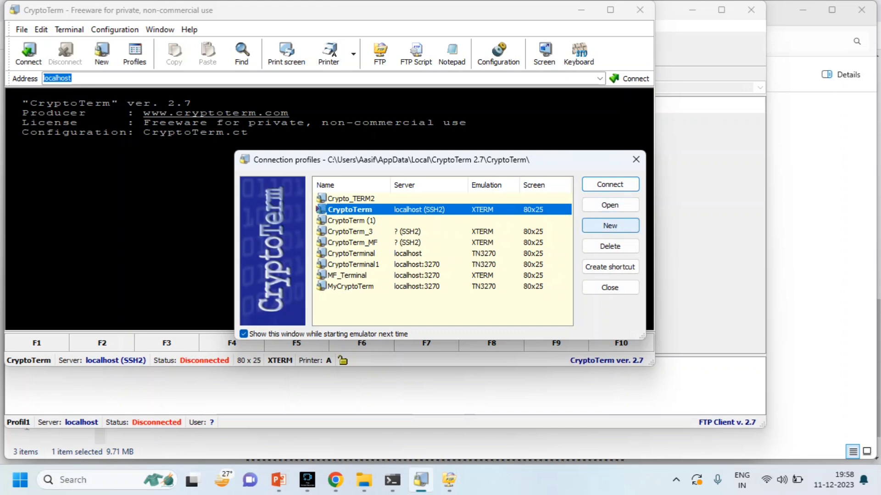
{"action": "left_click", "coordinate": [636, 159]}
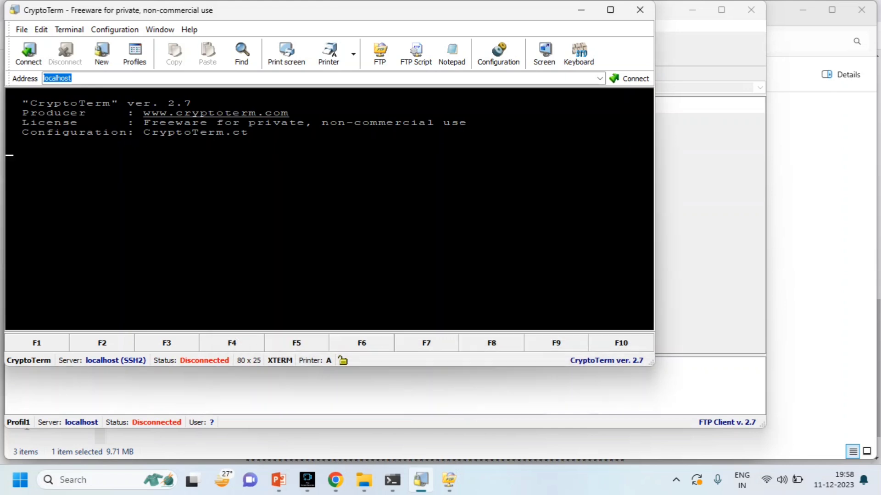
Add a connection profile named Crypto_term4 and open it in the terminal.
{"action": "left_click", "coordinate": [135, 52]}
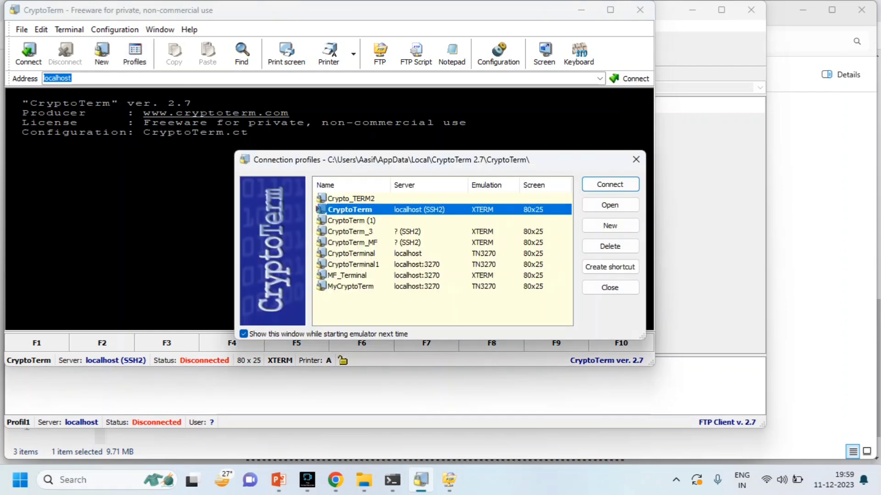
{"action": "left_click", "coordinate": [609, 226]}
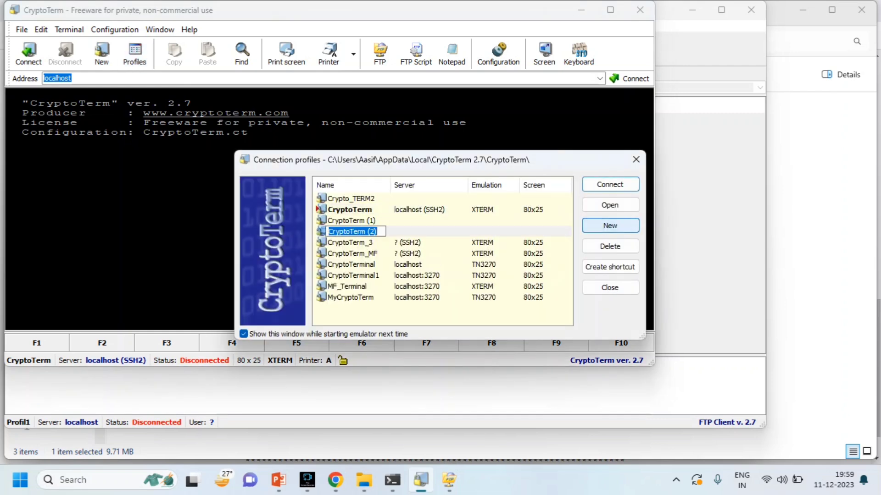
{"action": "type", "text": "Cr"}
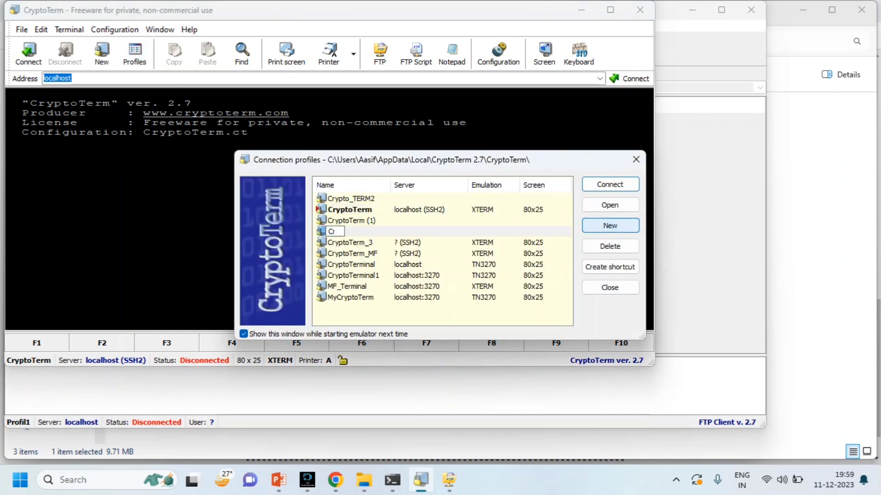
{"action": "type", "text": "ypto_term4"}
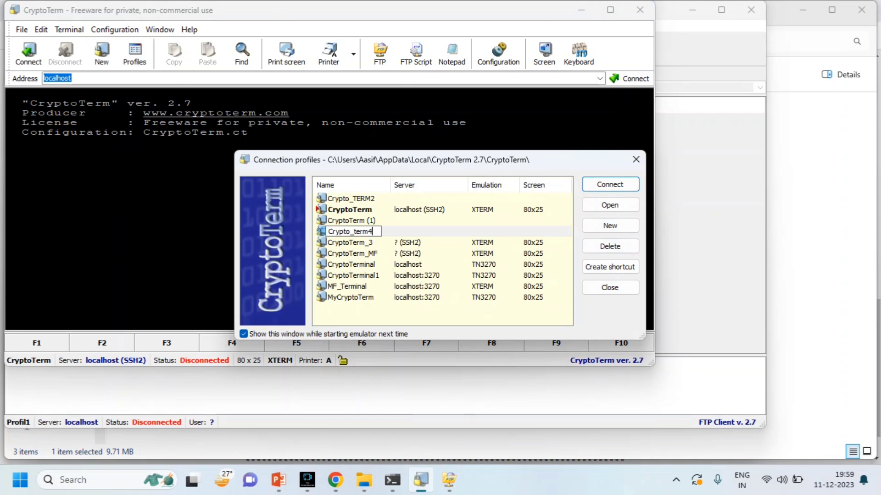
{"action": "key", "text": "Return"}
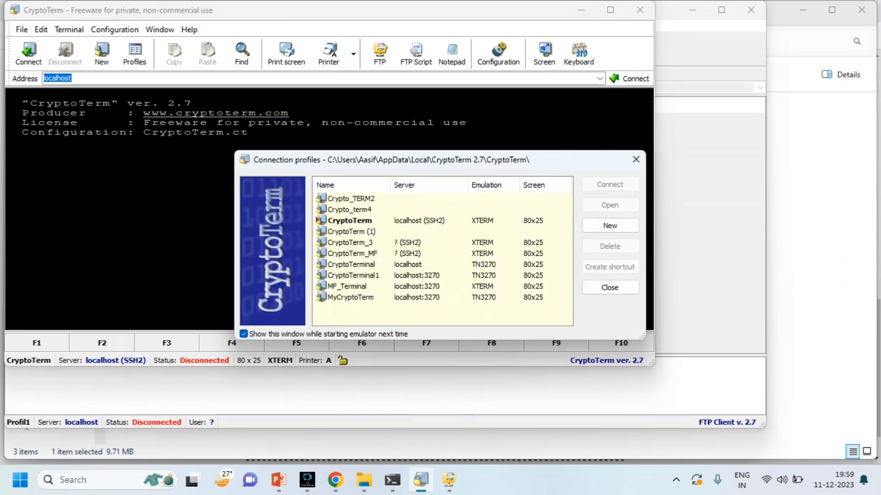
{"action": "left_click", "coordinate": [349, 209]}
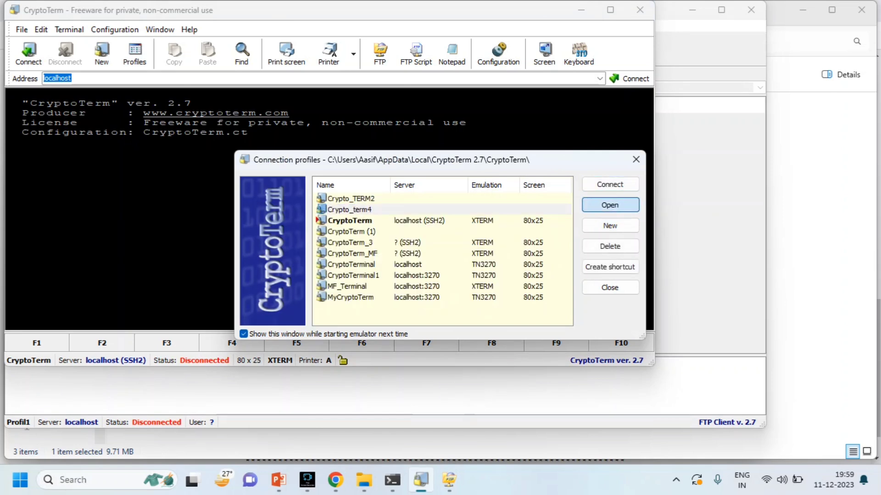
{"action": "key", "text": "Return"}
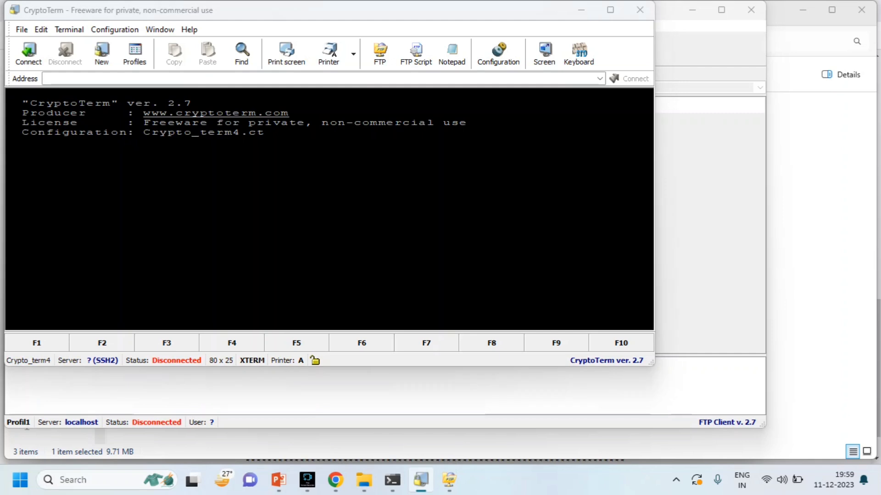
Set the connection type to telnet with server localhost:3270.
{"action": "left_click", "coordinate": [509, 161]}
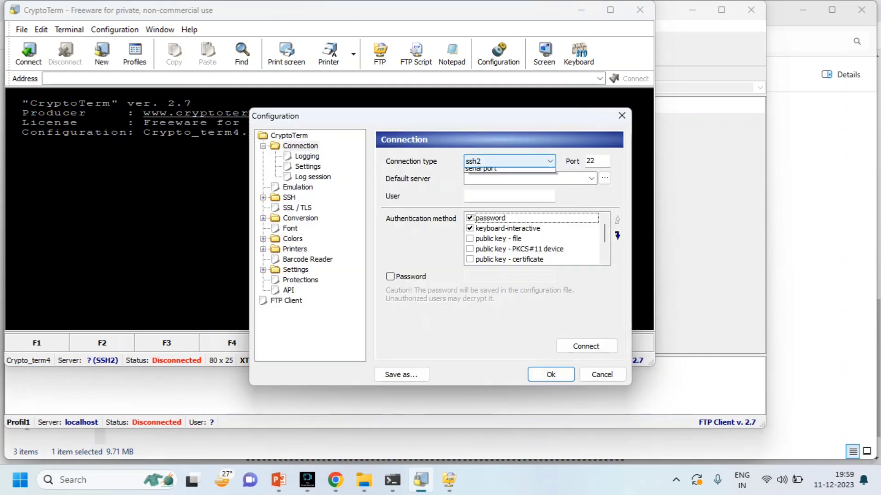
{"action": "left_click", "coordinate": [474, 172]}
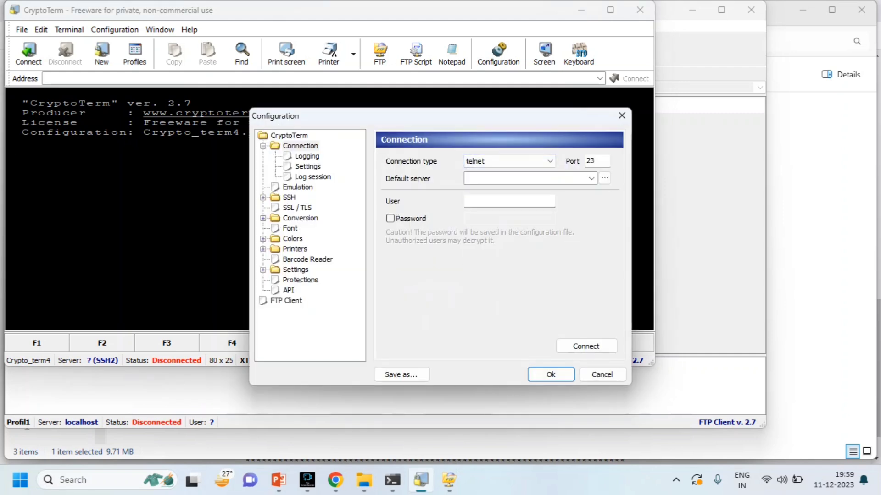
{"action": "left_click", "coordinate": [527, 179]}
{"action": "type", "text": "loca"}
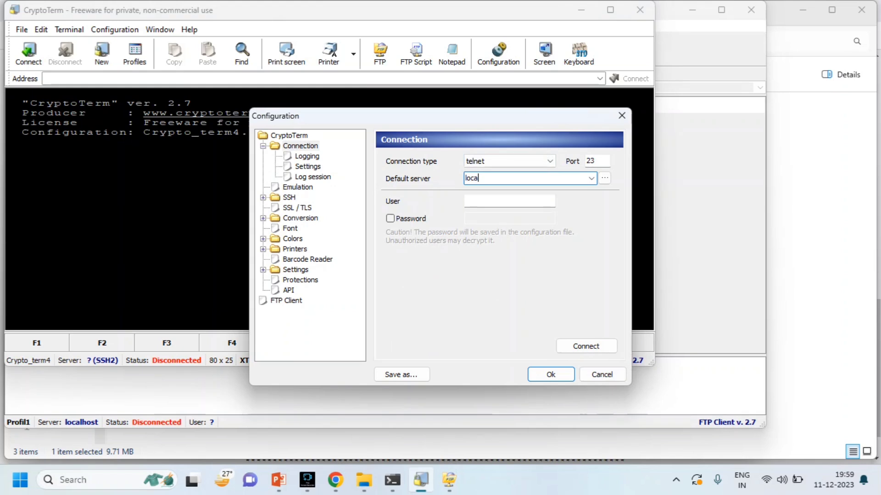
{"action": "type", "text": "lhost"}
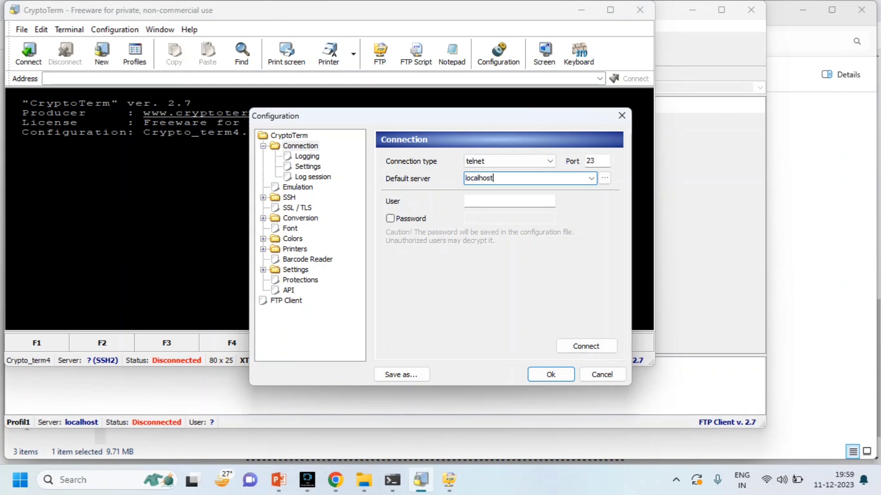
{"action": "type", "text": ":3270"}
Set the terminal emulation to TN3270.
{"action": "left_click", "coordinate": [297, 187]}
{"action": "left_click", "coordinate": [437, 169]}
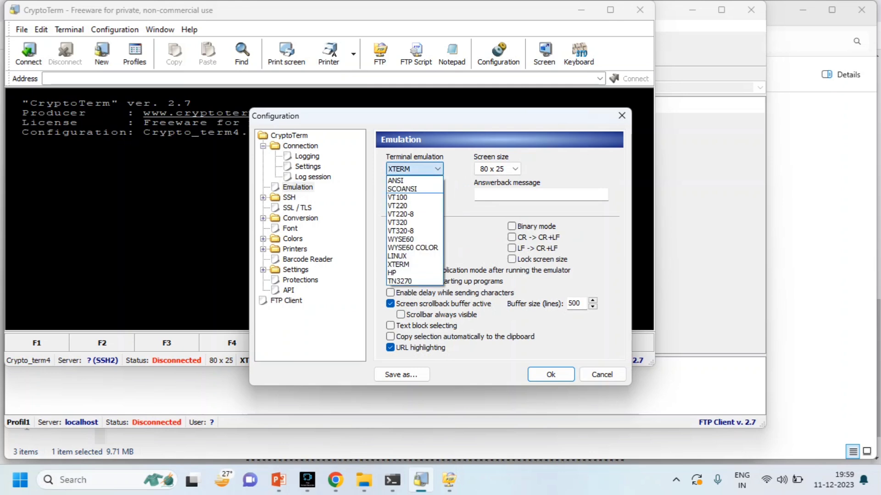
{"action": "left_click", "coordinate": [404, 281]}
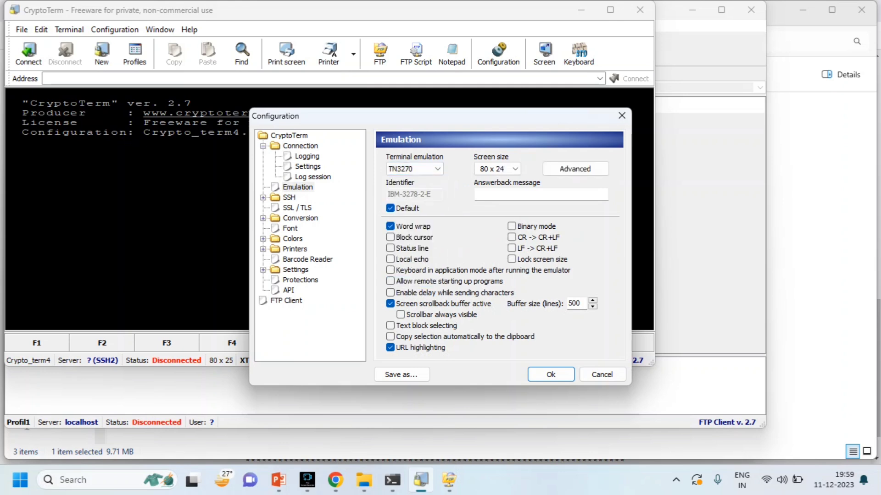
Show the Conversion key-mapping page for TN3270.
{"action": "left_click", "coordinate": [263, 197]}
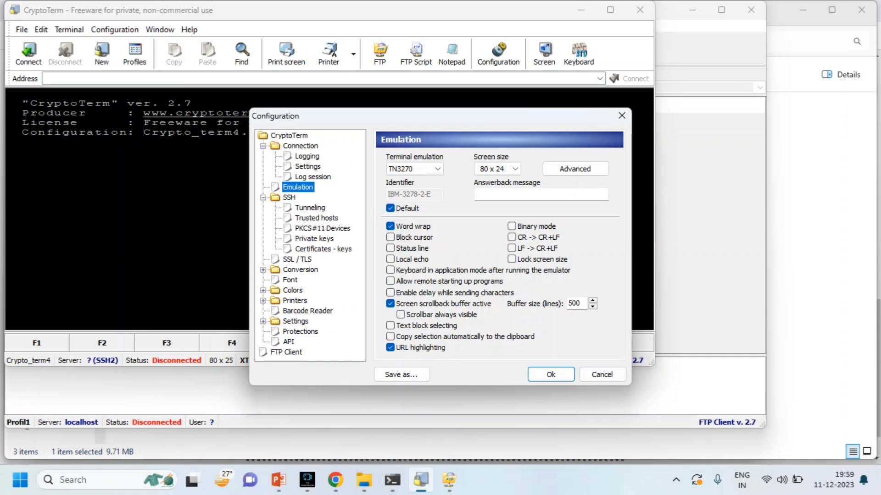
{"action": "left_click", "coordinate": [262, 270]}
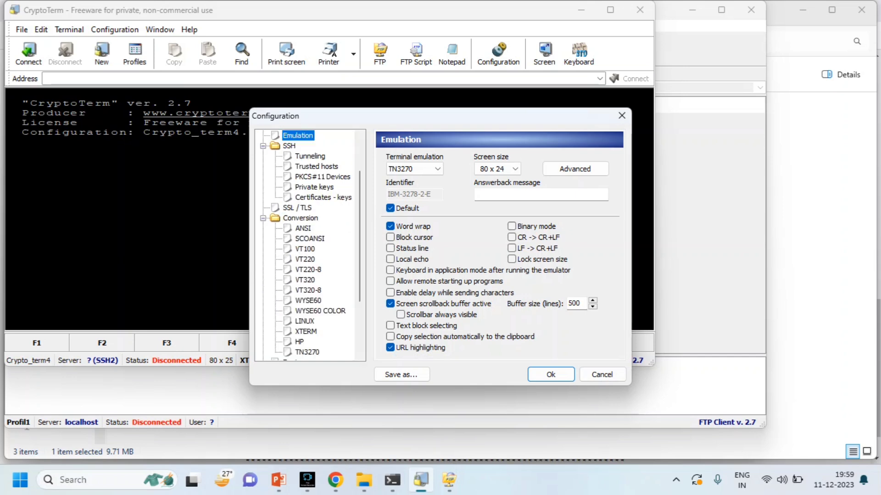
{"action": "left_click", "coordinate": [307, 352]}
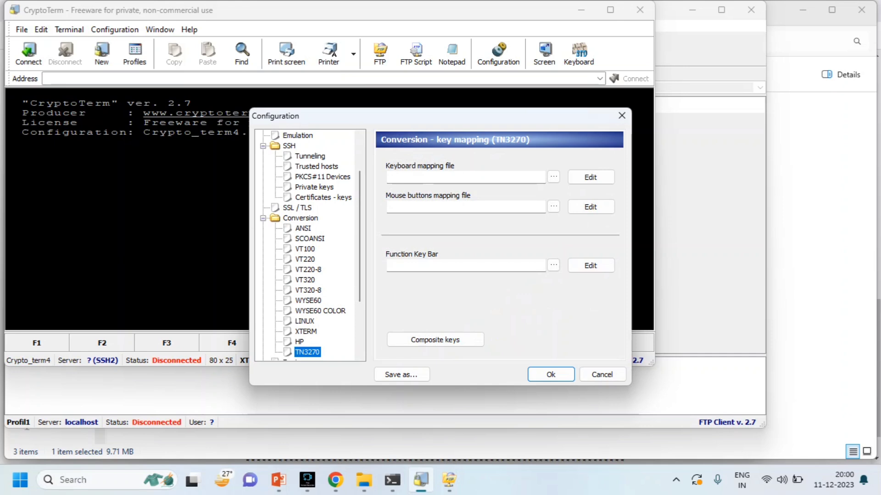
Map the PC Enter key to the terminal Enter key, replacing the old NEWLINE mapping.
{"action": "left_click", "coordinate": [591, 177]}
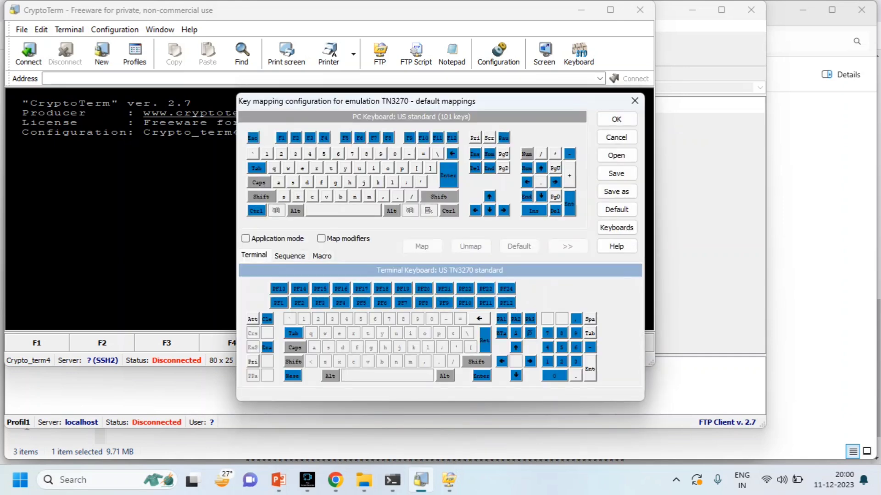
{"action": "left_click", "coordinate": [448, 175]}
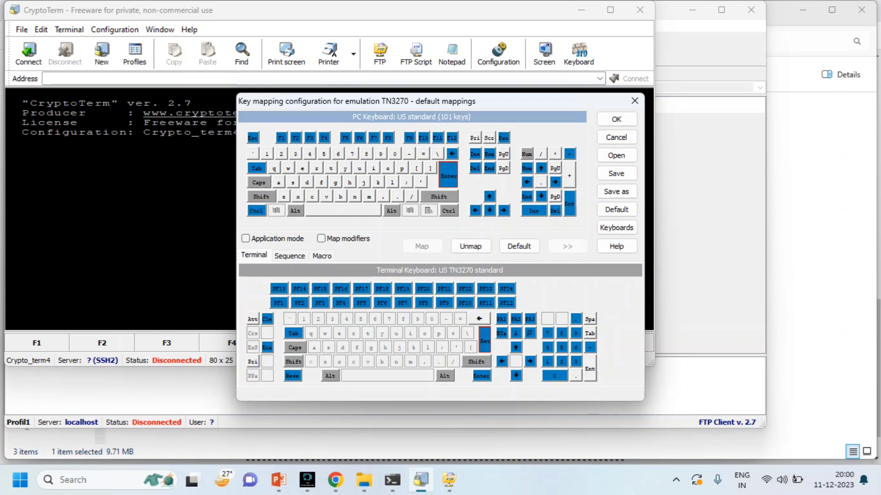
{"action": "left_click", "coordinate": [481, 376]}
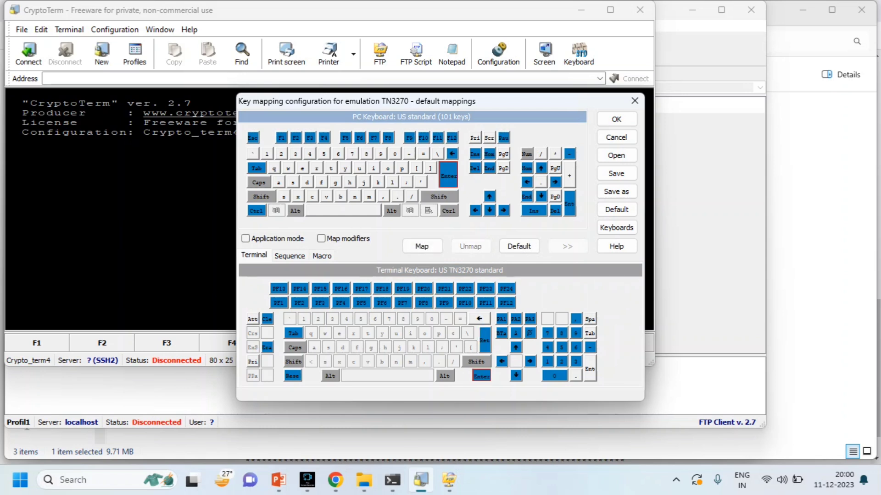
{"action": "left_click", "coordinate": [421, 246]}
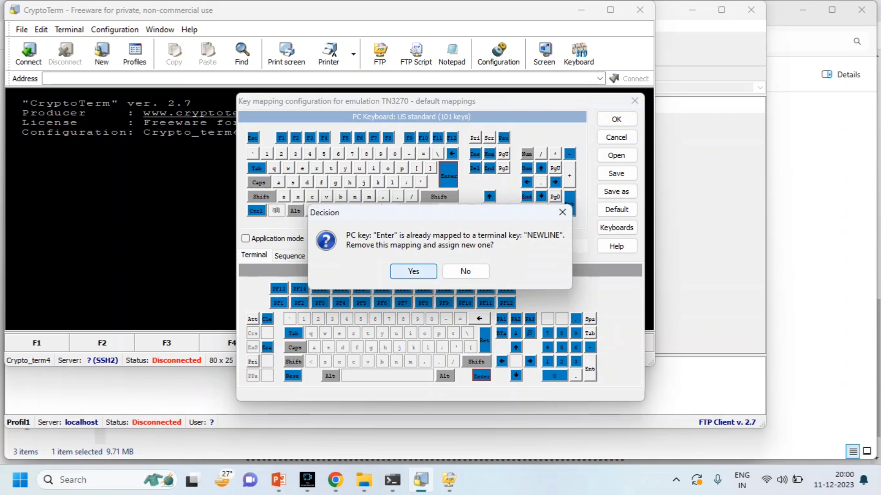
{"action": "left_click", "coordinate": [413, 271]}
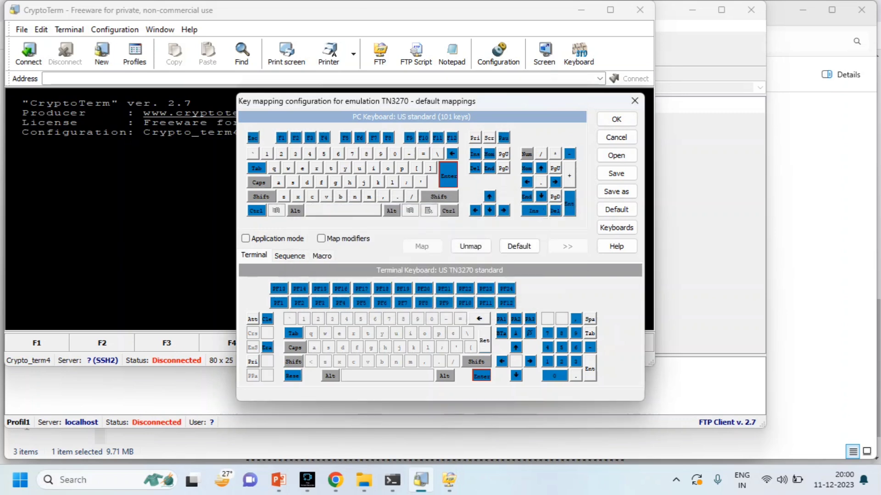
Save the keyboard mapping as default_kb2.kbm.
{"action": "left_click", "coordinate": [617, 120]}
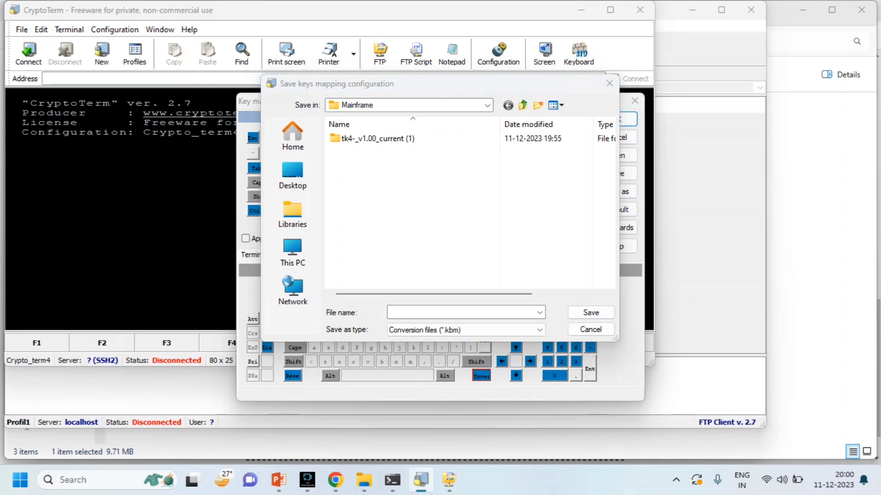
{"action": "left_click", "coordinate": [431, 313]}
{"action": "type", "text": "default_k"}
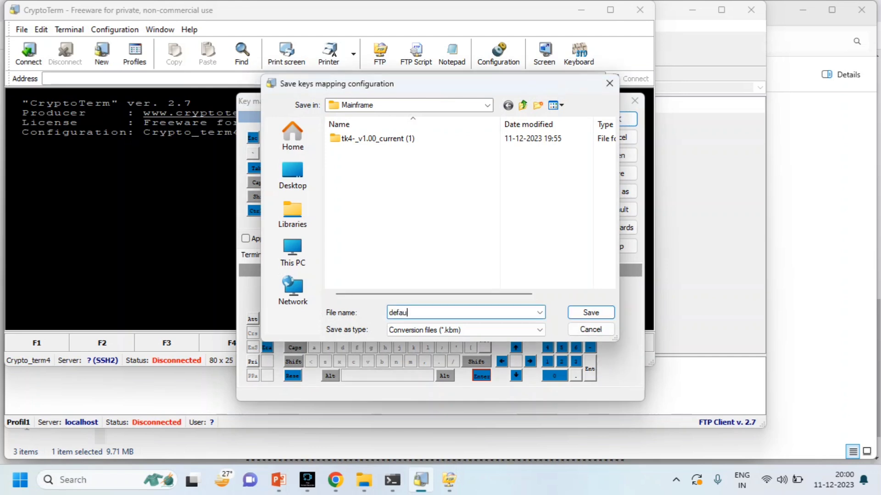
{"action": "type", "text": "b2"}
{"action": "left_click", "coordinate": [591, 313]}
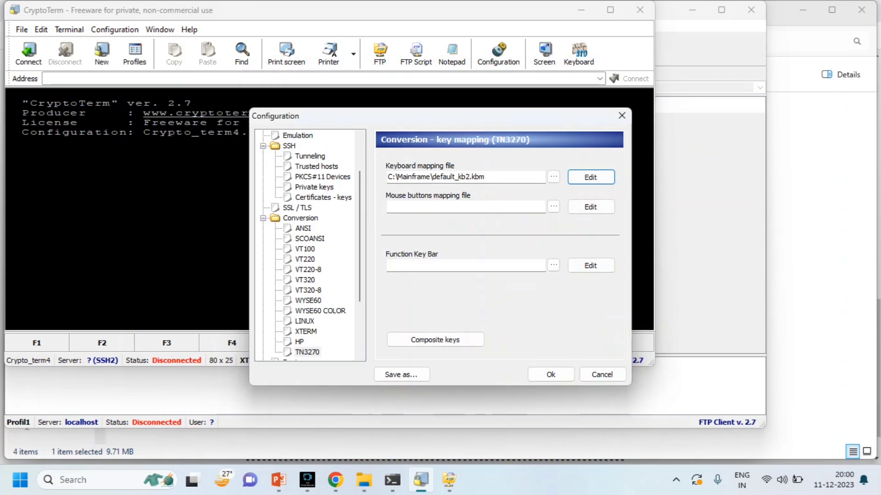
Apply the configuration and connect the Crypto_term4 profile to localhost:3270.
{"action": "left_click", "coordinate": [550, 374]}
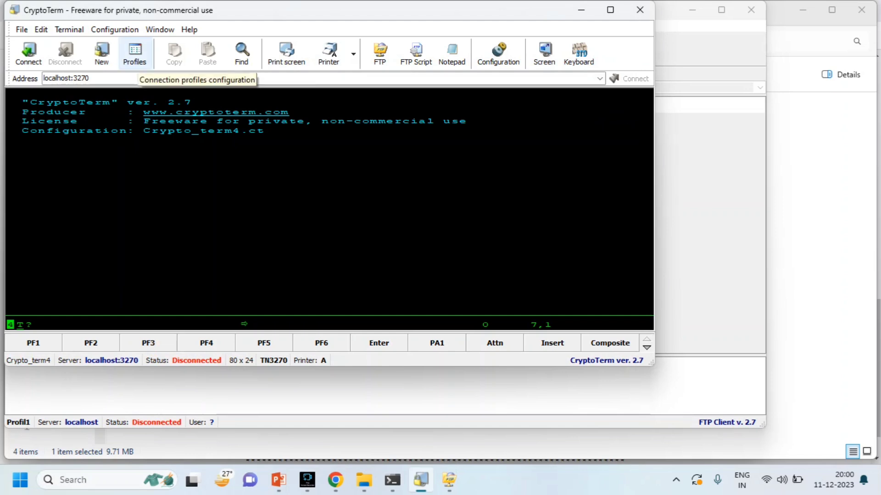
{"action": "left_click", "coordinate": [134, 58]}
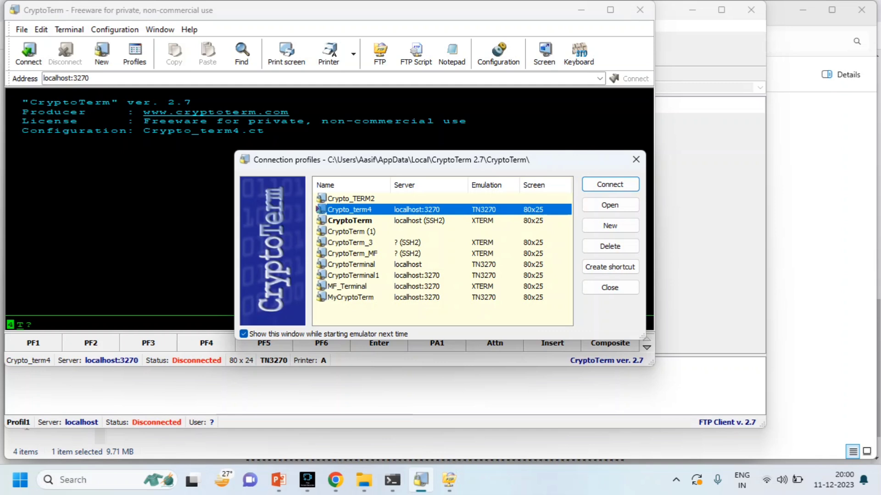
{"action": "double_click", "coordinate": [321, 209]}
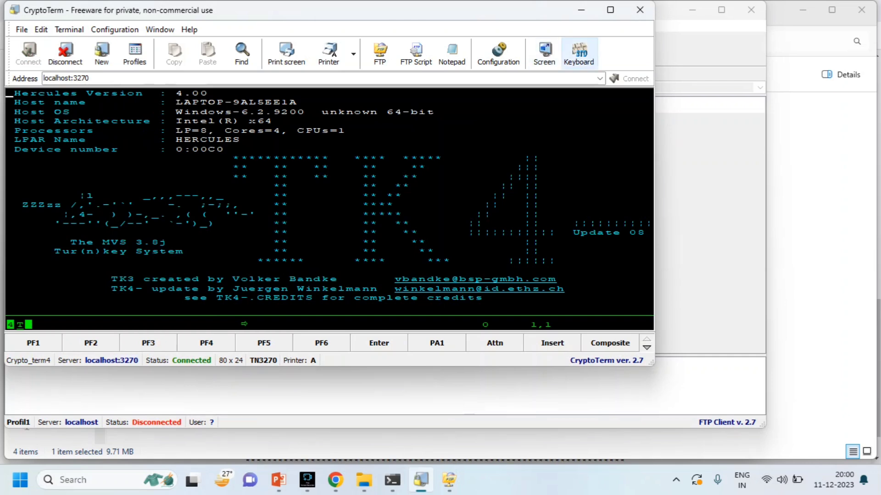
Put the terminal in full screen and advance past the splash to the TSO logon prompt.
{"action": "left_click", "coordinate": [544, 53]}
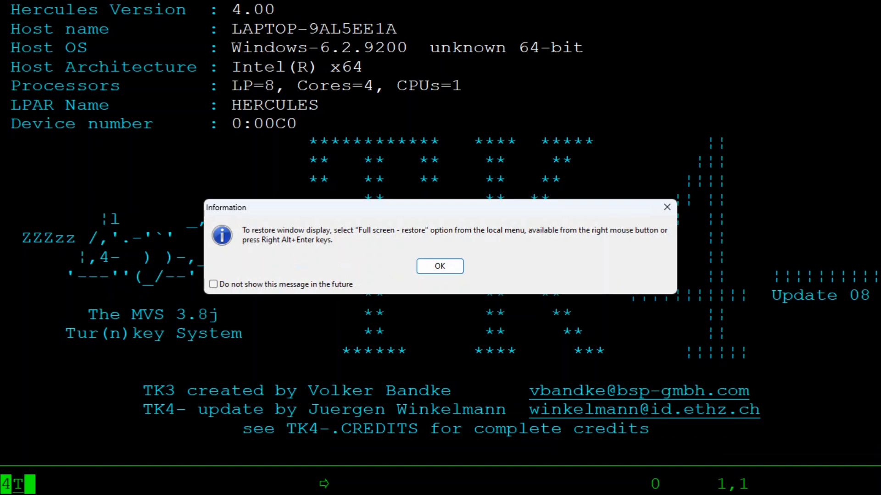
{"action": "key", "text": "Return"}
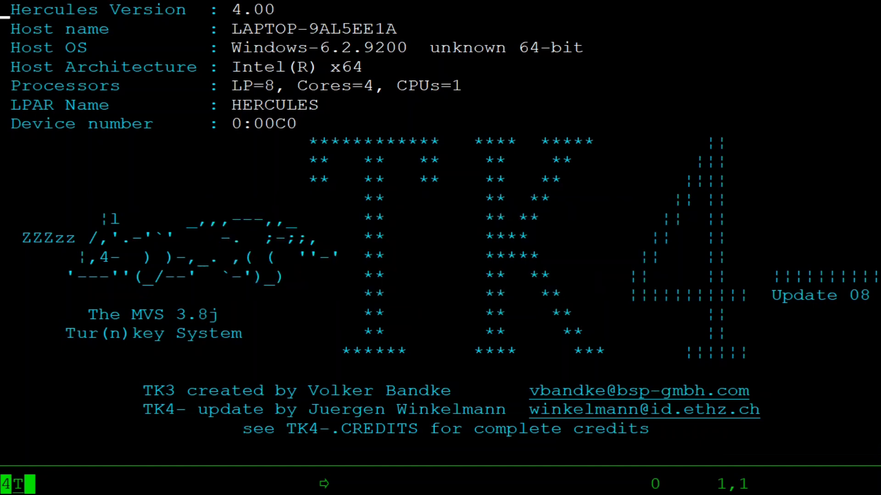
{"action": "key", "text": "Return"}
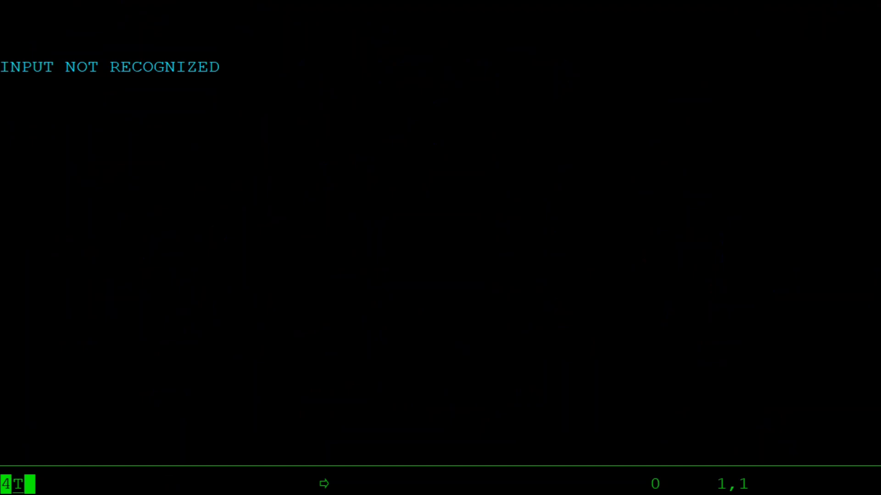
Log on to TSO with the upper-case user id and password, continuing past the logon message.
{"action": "key", "text": "shift"}
{"action": "type", "text": "HERC01"}
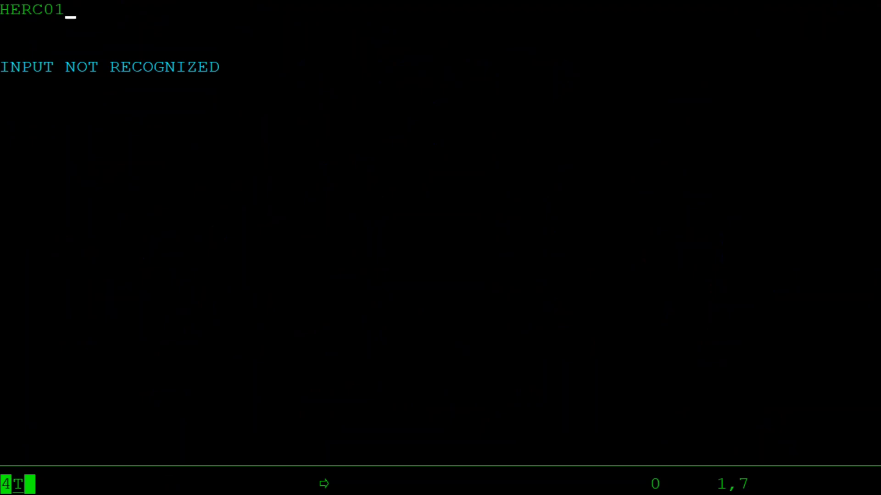
{"action": "key", "text": "Return"}
{"action": "key", "text": "shift"}
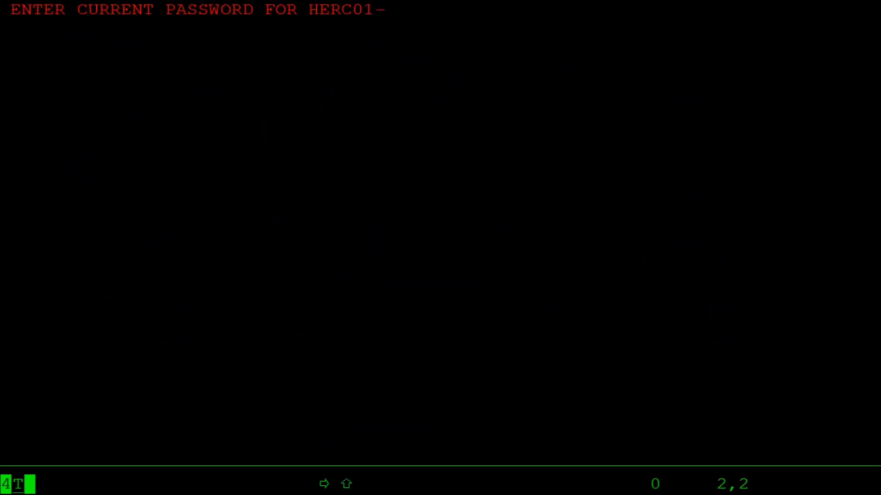
{"action": "type", "text": "CUL8TR"}
{"action": "key", "text": "Return"}
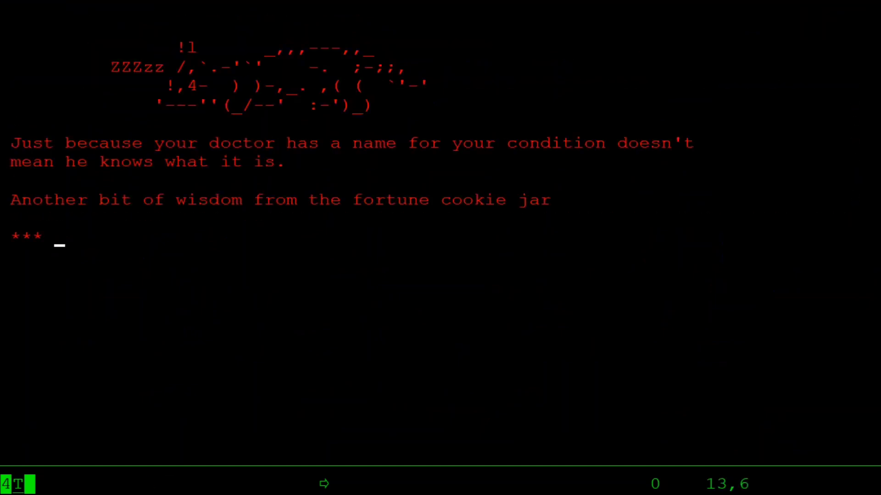
{"action": "key", "text": "Return"}
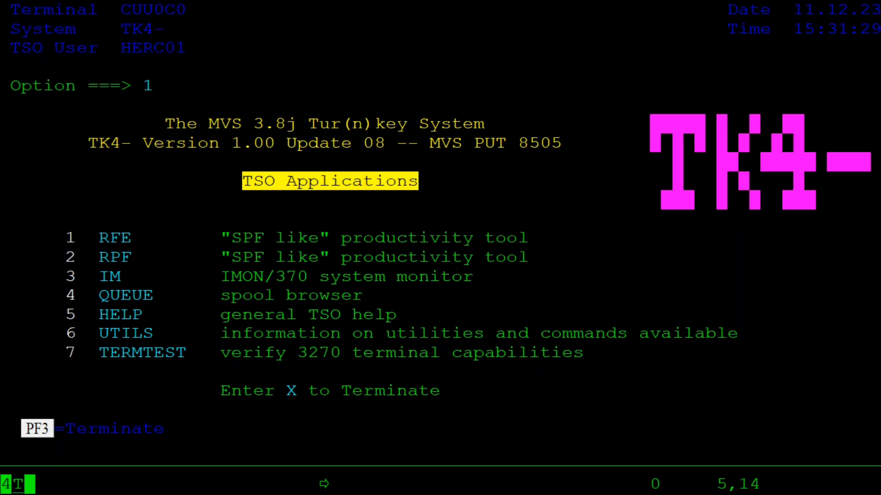
Start RFE with option 1 and list data sets with prefix sys using DSLIST (option 3).
{"action": "type", "text": "3"}
{"action": "key", "text": "Left"}
{"action": "type", "text": "1"}
{"action": "key", "text": "Return"}
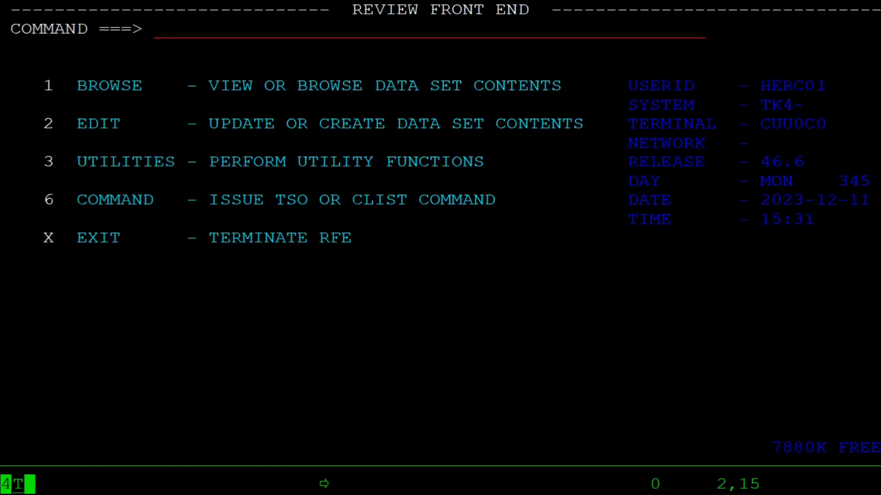
{"action": "type", "text": "3."}
{"action": "key", "text": "Return"}
{"action": "type", "text": "sys"}
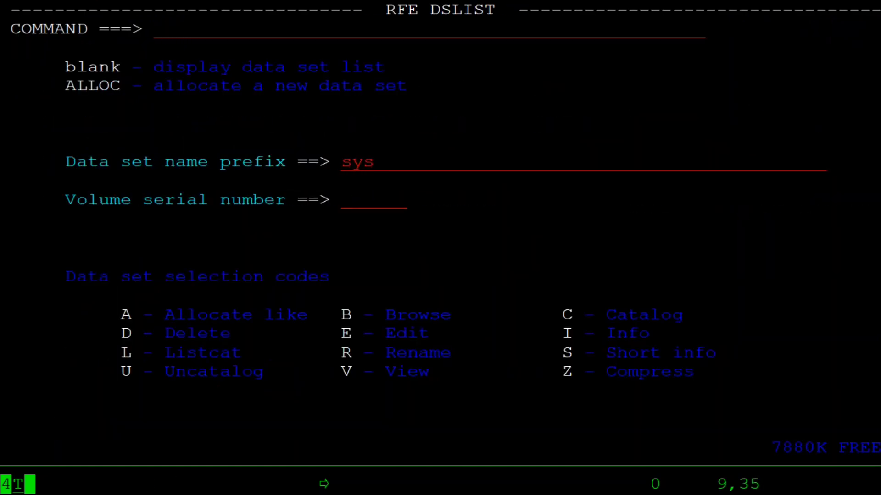
{"action": "key", "text": "Return"}
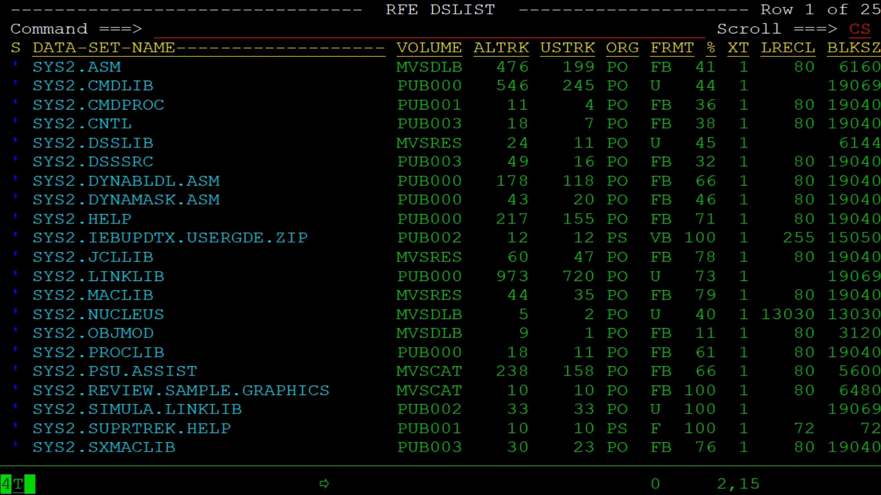
Present the Installing COBOL slide full-screen in PowerPoint from the current slide.
{"action": "key", "text": "alt+Tab"}
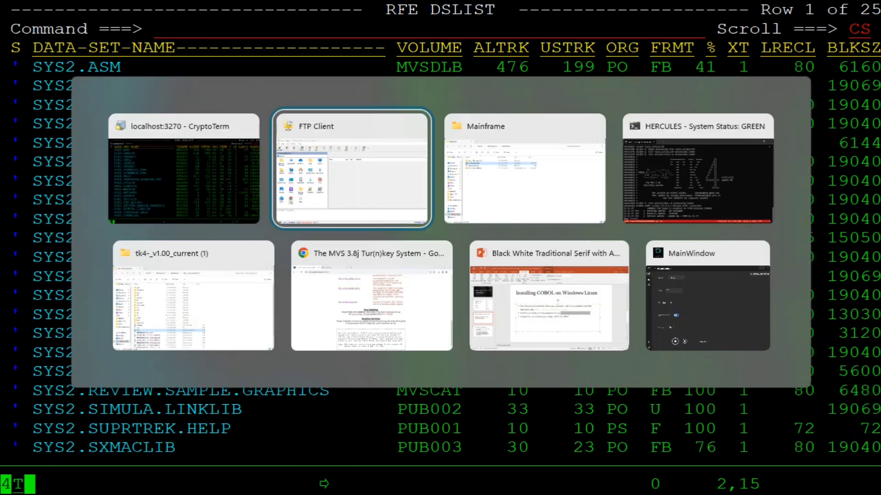
{"action": "key", "text": "alt+Tab"}
{"action": "key", "text": "alt+Tab"}
{"action": "key", "text": "alt+Tab"}
{"action": "key", "text": "alt+Tab"}
{"action": "key", "text": "alt+Tab"}
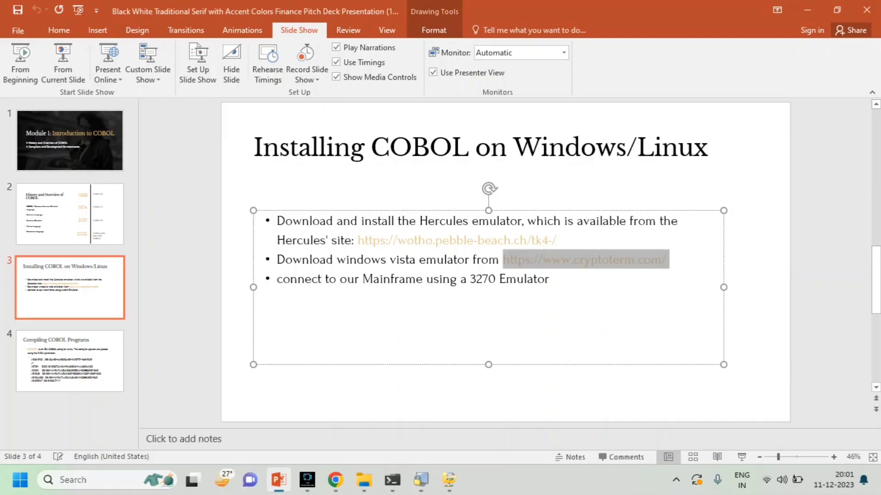
{"action": "left_click", "coordinate": [63, 64]}
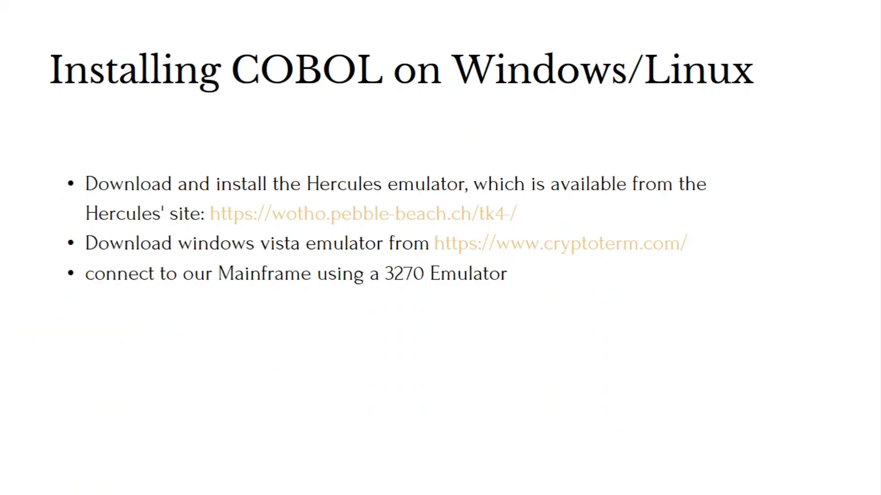